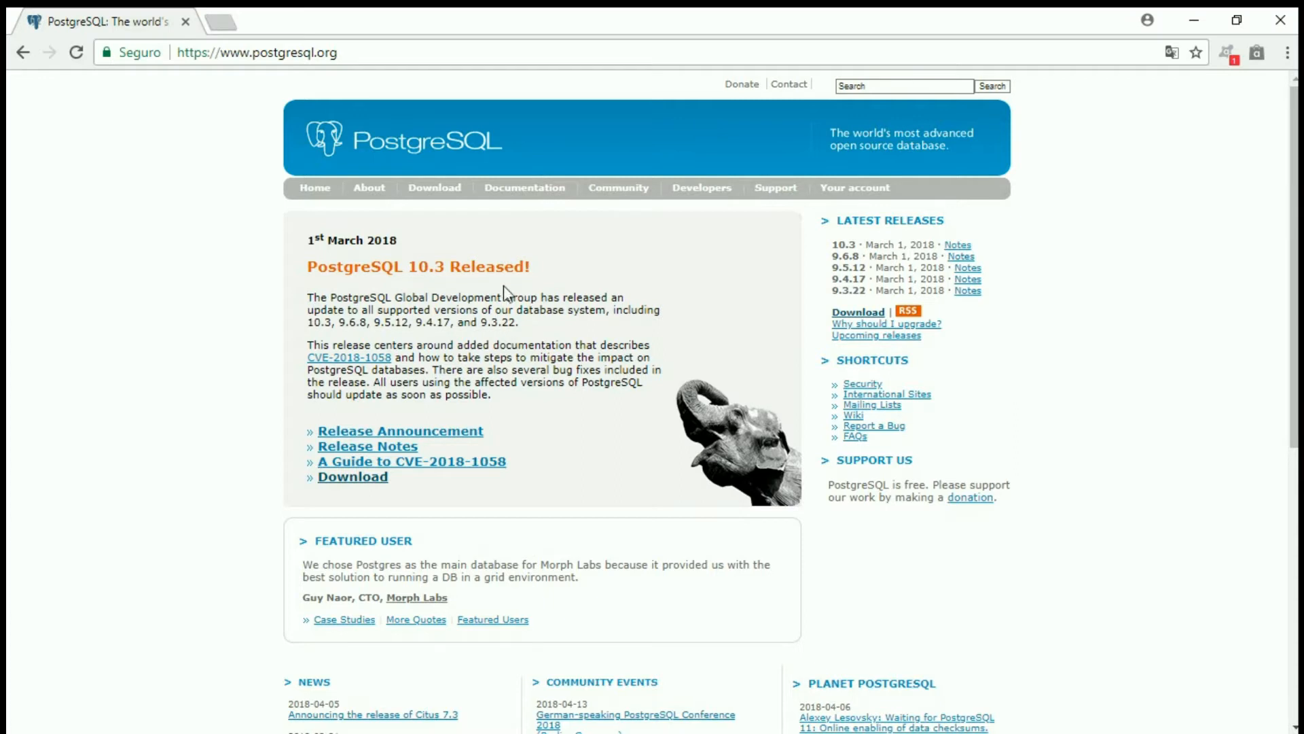
- Open the Windows installers page in the download section of the PostgreSQL site
left_click(438, 193)
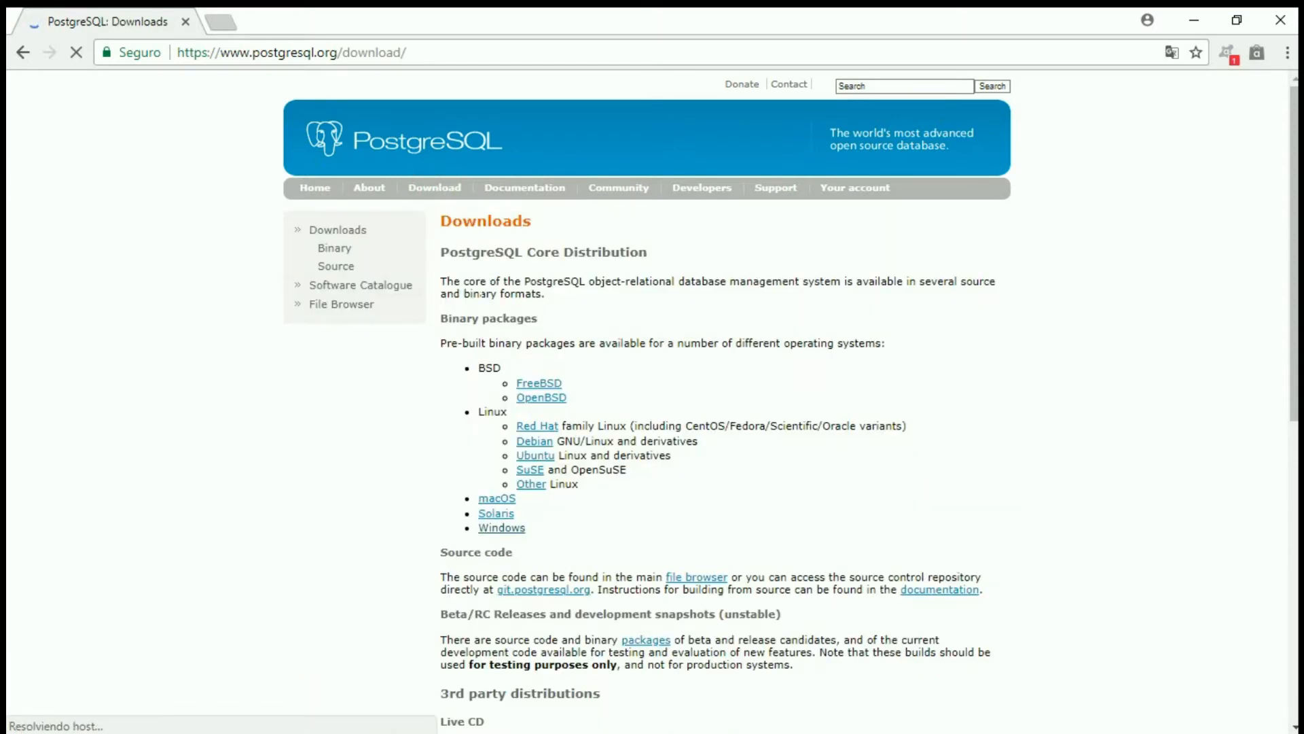
scroll(479, 292, "down", 1)
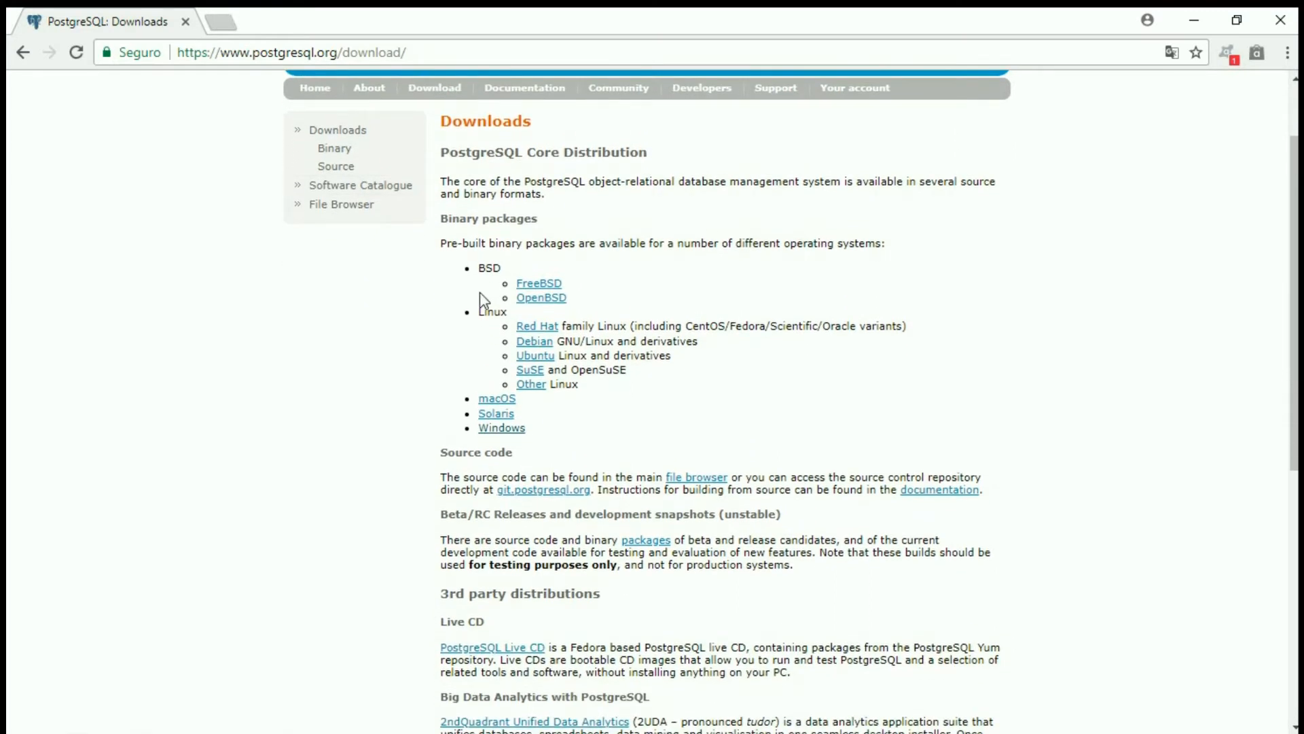
left_click_drag(540, 427, 486, 328)
double_click(486, 268)
double_click(481, 312)
left_click_drag(528, 417, 579, 438)
left_click(578, 435)
left_click(511, 431)
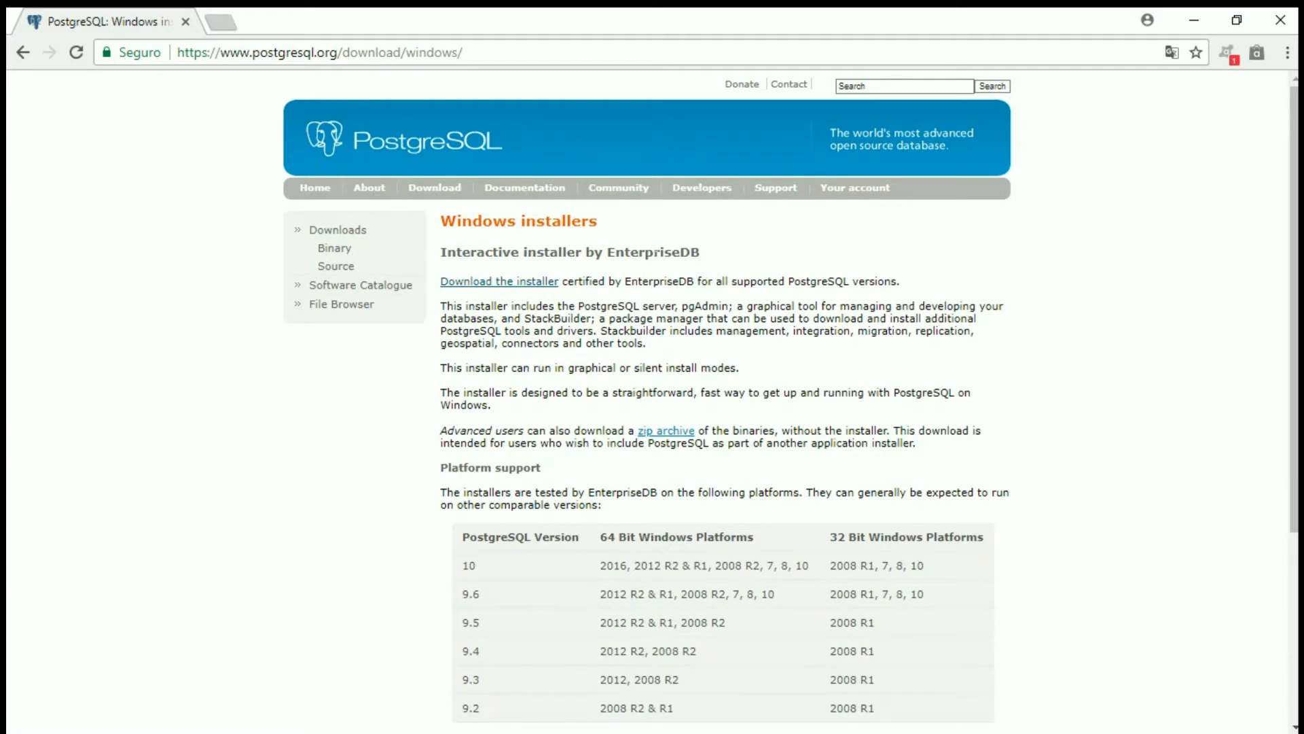
- Look over the Windows platform support table and open the EnterpriseDB installer download page
scroll(672, 328, "down", 1)
scroll(672, 329, "up", 1)
scroll(672, 330, "down", 1)
scroll(672, 331, "up", 1)
left_click(521, 286)
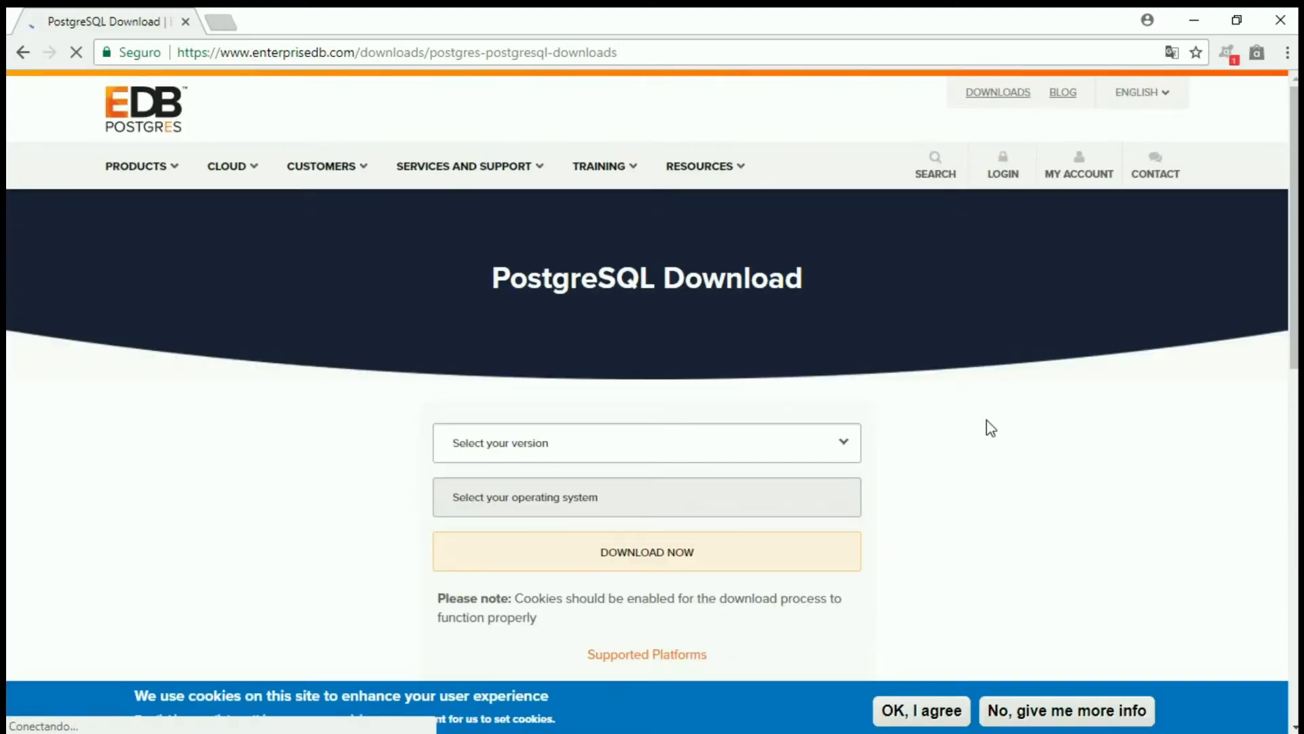
- Download the PostgreSQL 10.3 installer for Windows x86-64
left_click(844, 454)
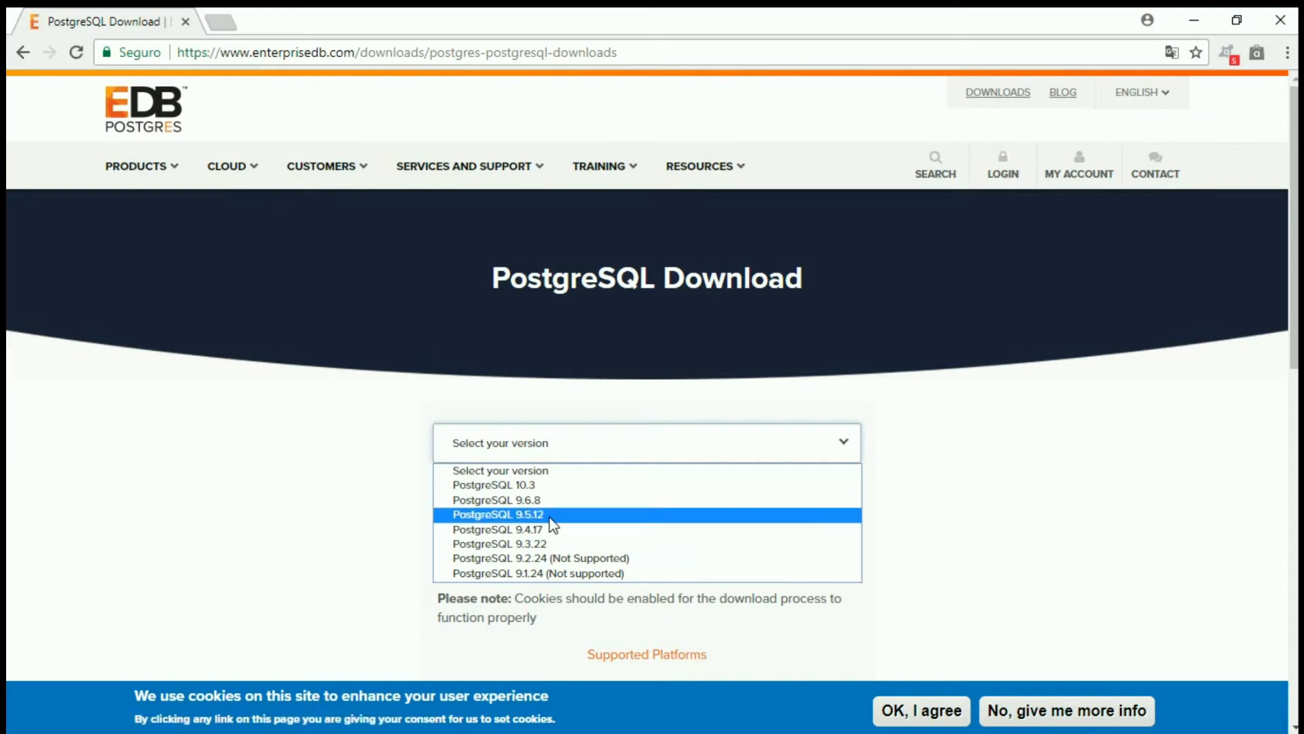
left_click(537, 486)
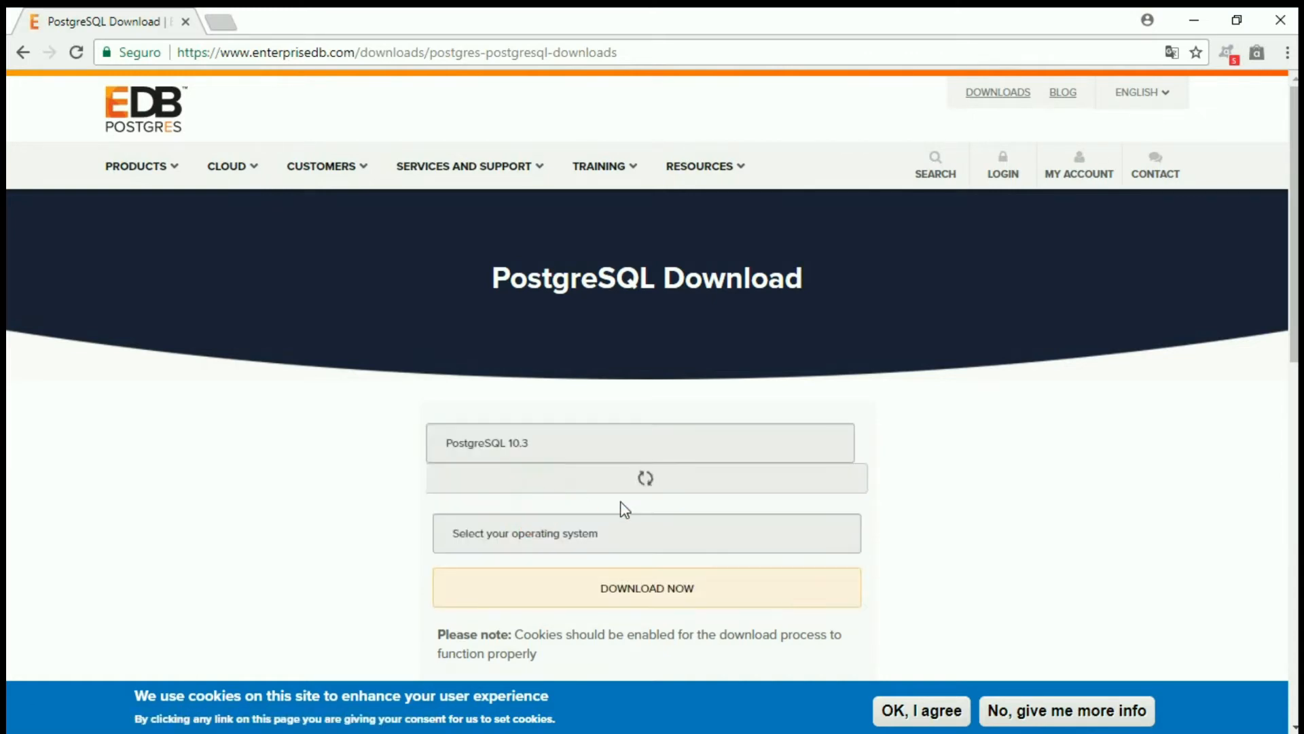
left_click(813, 524)
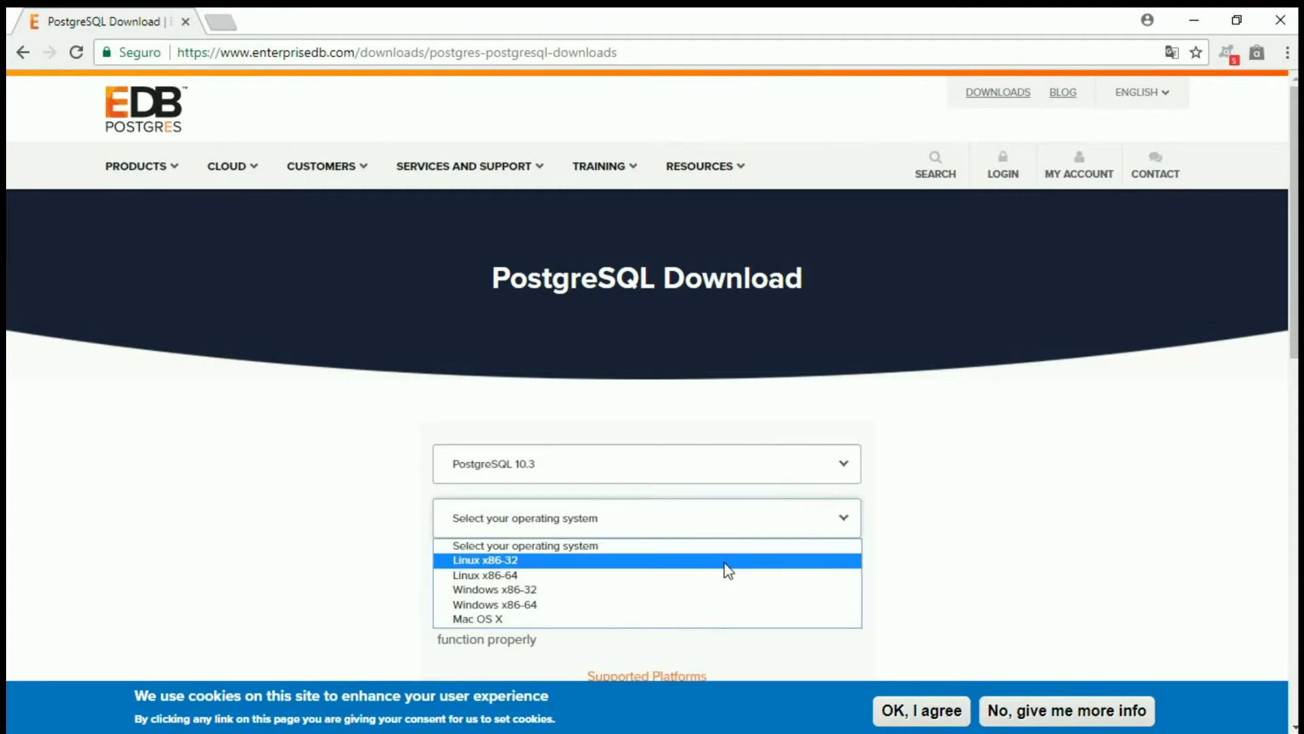
left_click(619, 604)
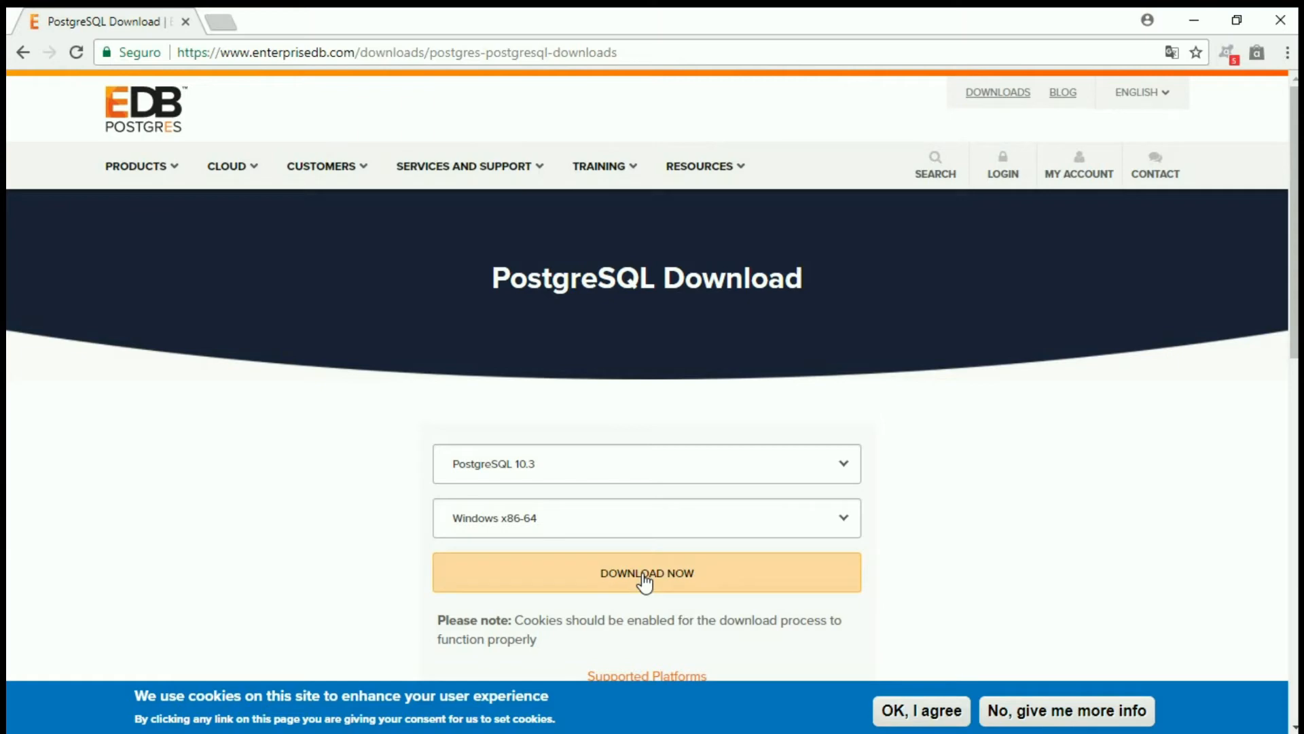
left_click(679, 563)
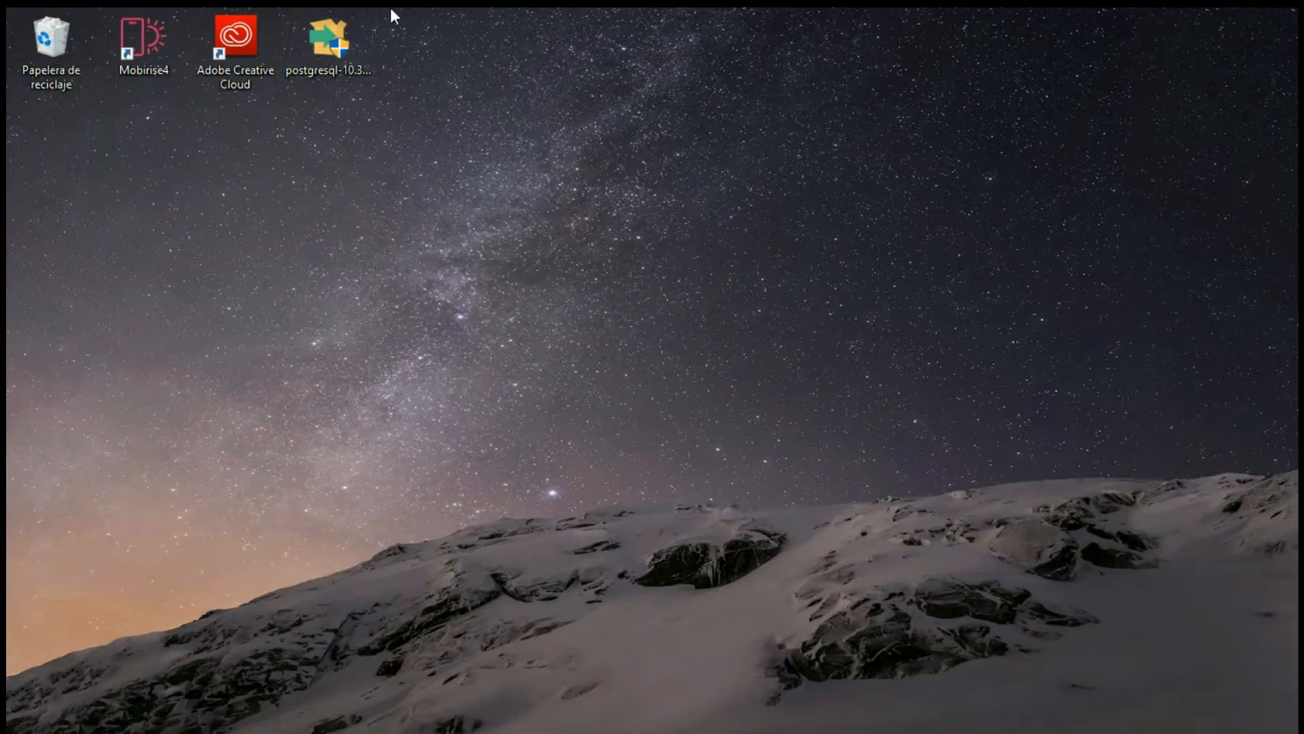
- Run the downloaded PostgreSQL installer from the desktop and accept the installation directory C:\Program Files\PostgreSQL\10
double_click(338, 50)
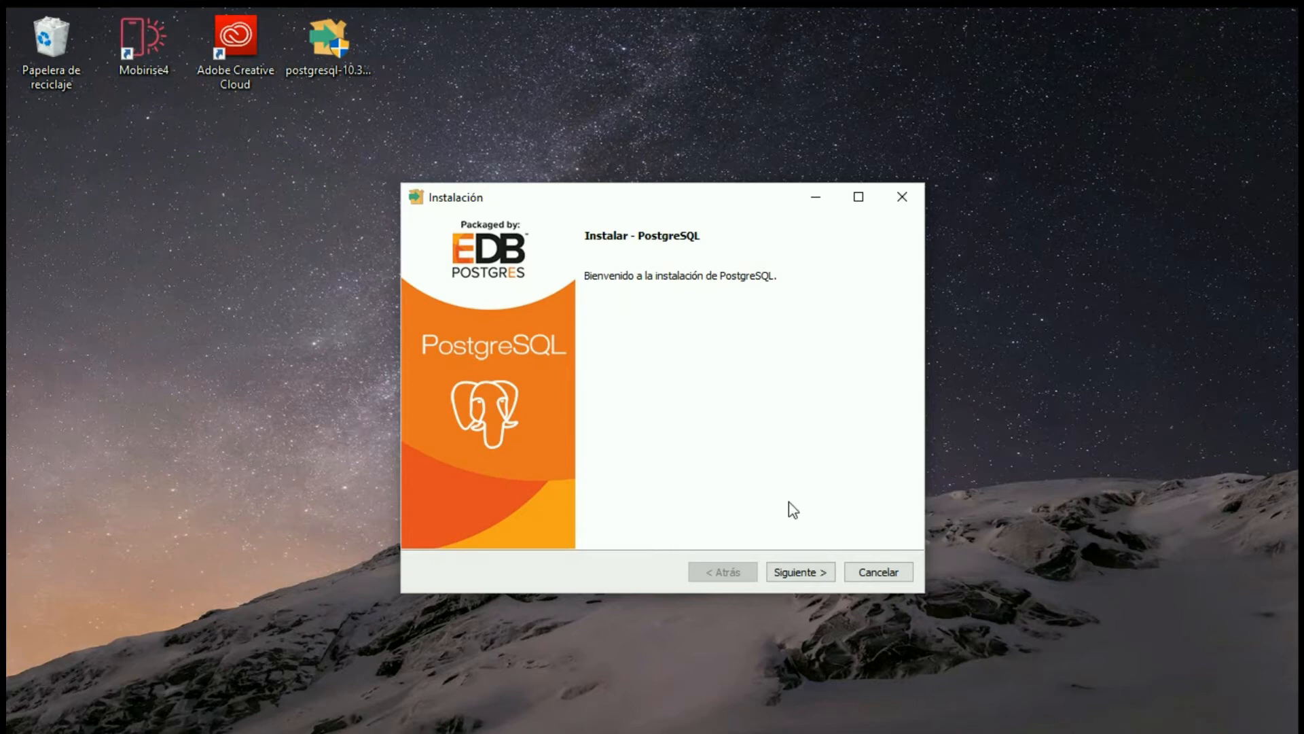
left_click(808, 572)
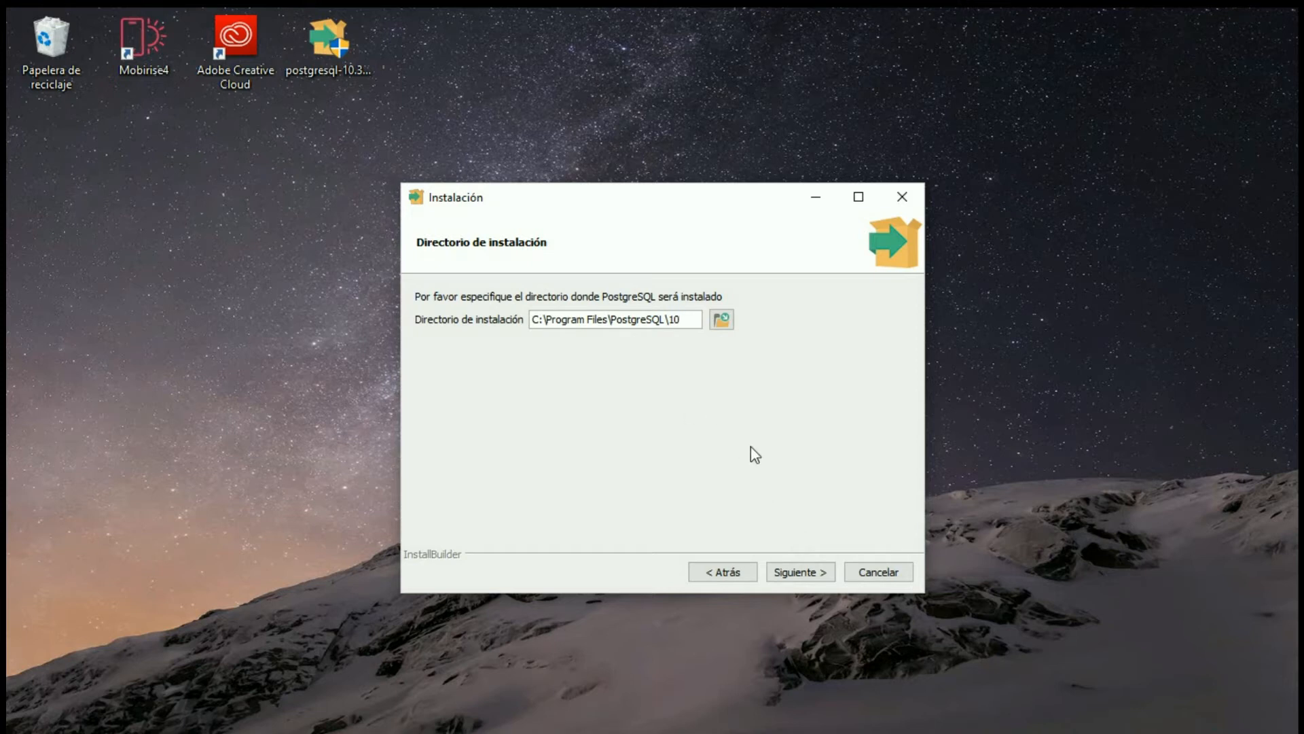
left_click(817, 579)
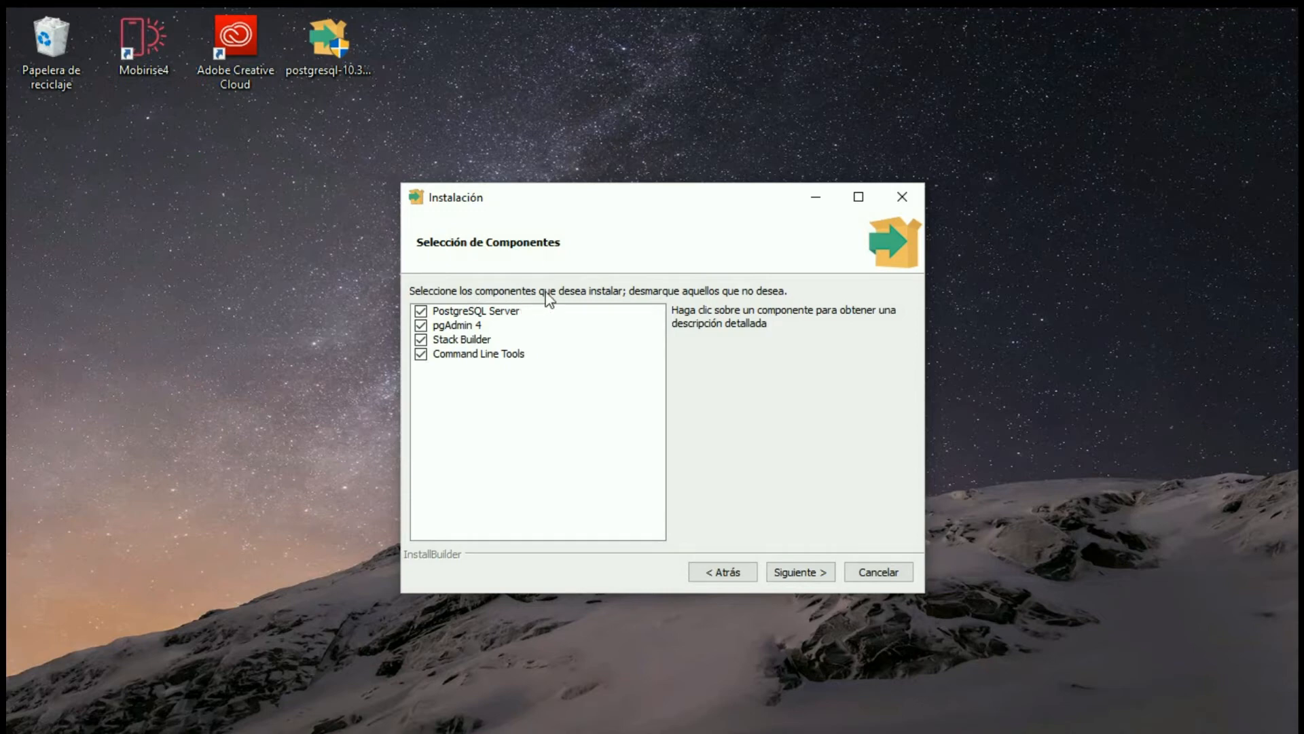
- Exclude Stack Builder from the components and set the data directory to C:\Program Files\PostgreSQL\10\datas
left_click(421, 340)
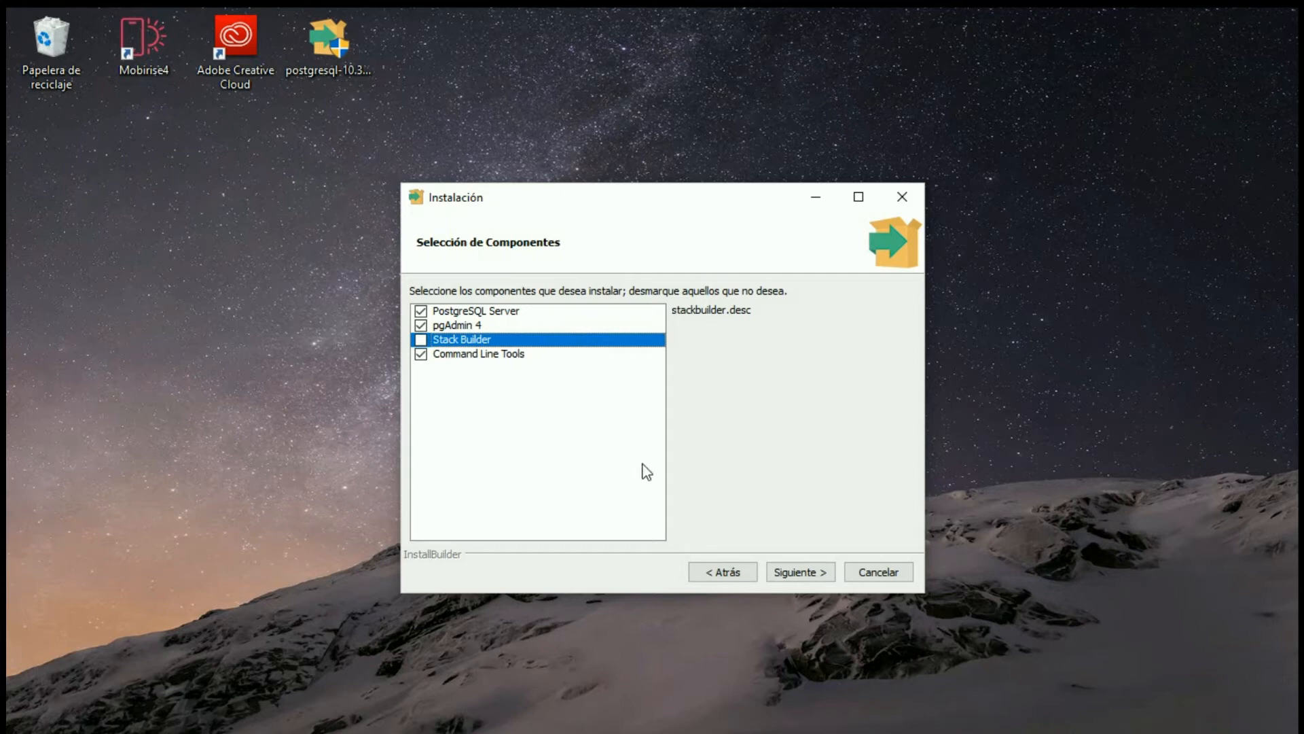
left_click(808, 573)
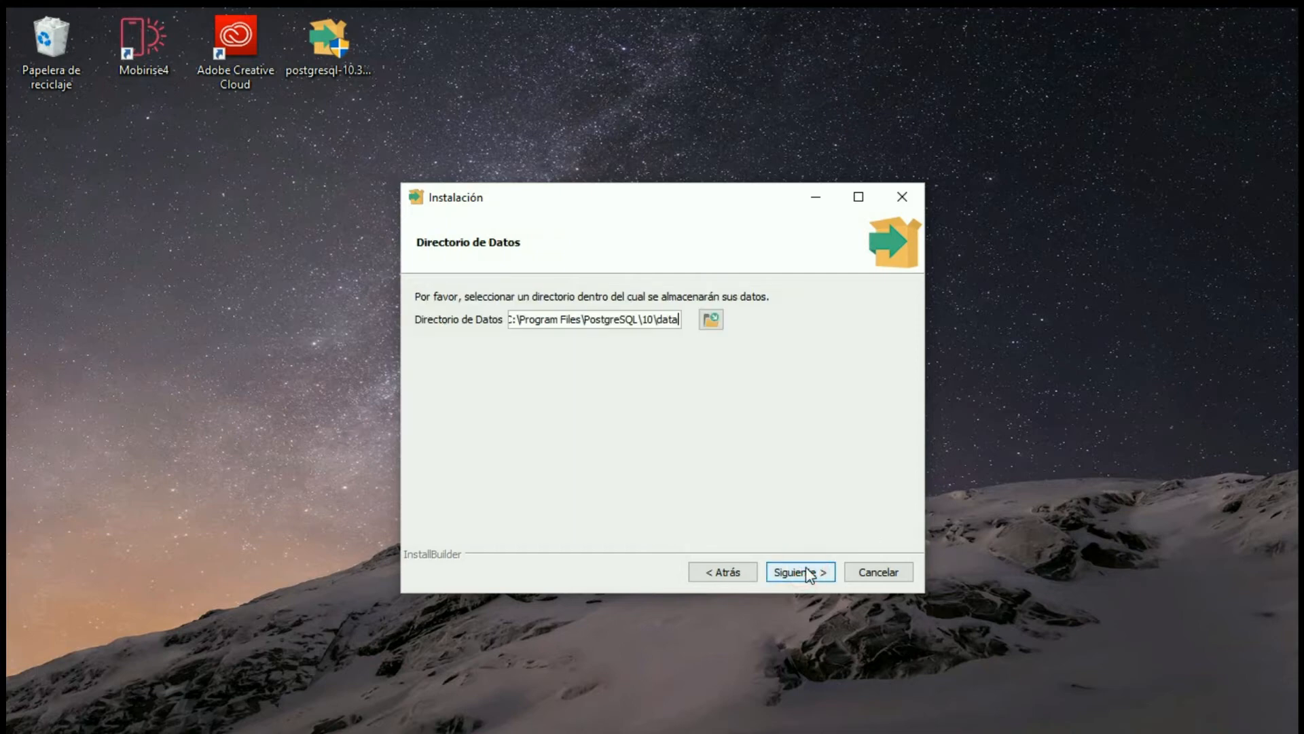
type("s")
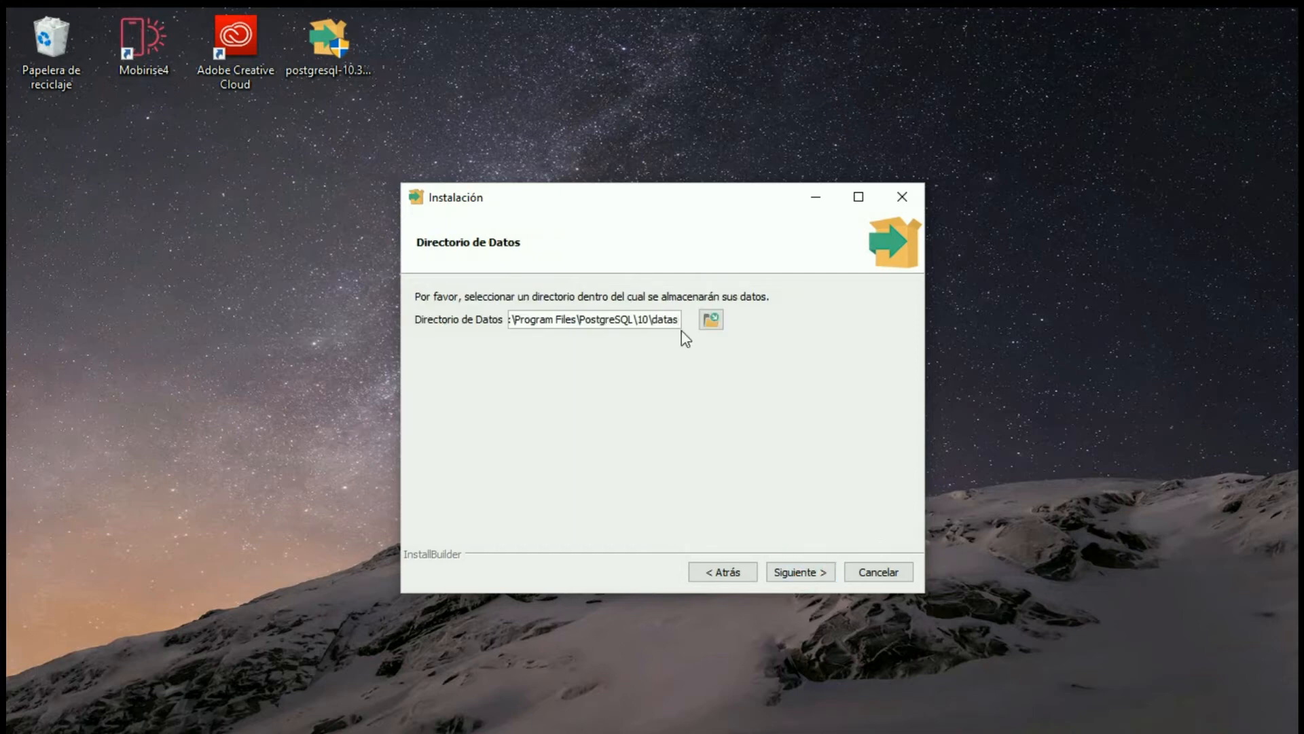
left_click(792, 577)
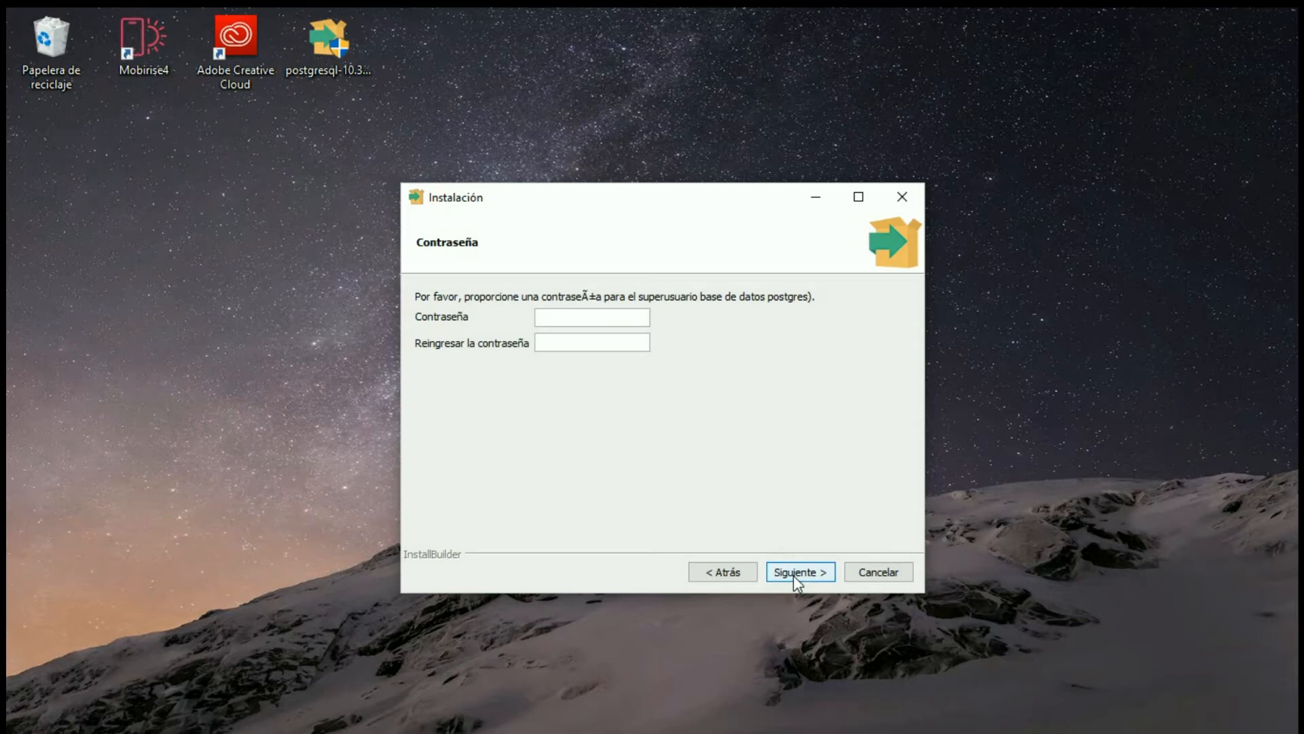
- Enter and confirm the password for the postgres superuser, and accept port 5432 for the server
type("*****")
key("BackSpace")
key("BackSpace")
key("BackSpace")
key("BackSpace")
key("BackSpace")
type("******")
key("Tab")
type("******")
left_click(800, 574)
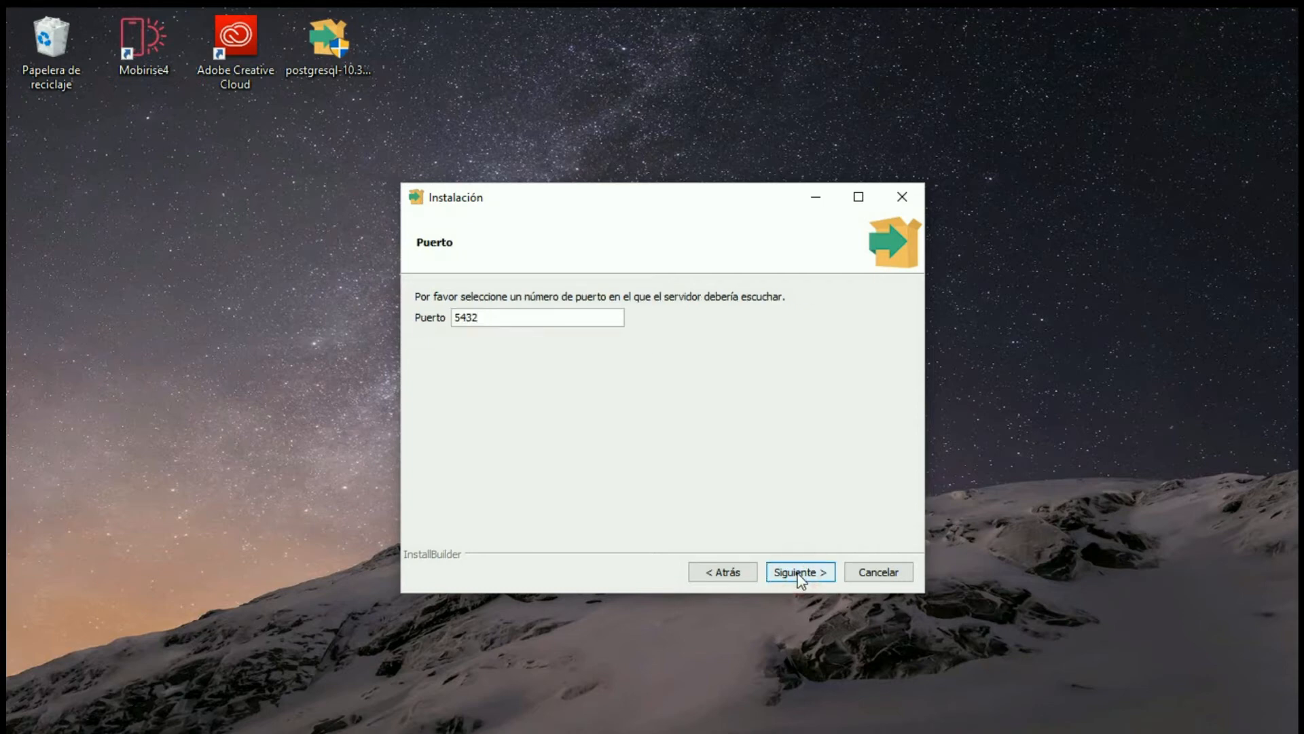
left_click(800, 574)
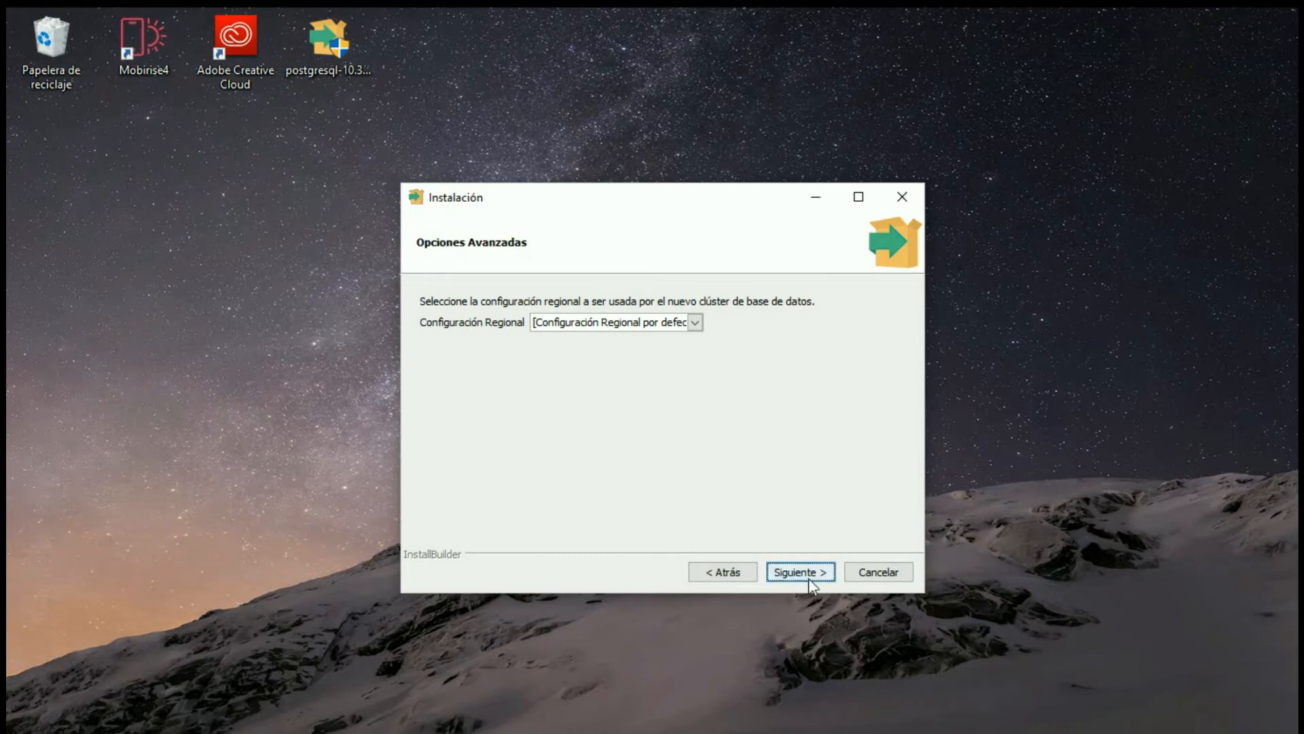
- Set the database cluster's regional configuration to "Latin, World" and continue to the pre-installation summary
left_click(697, 322)
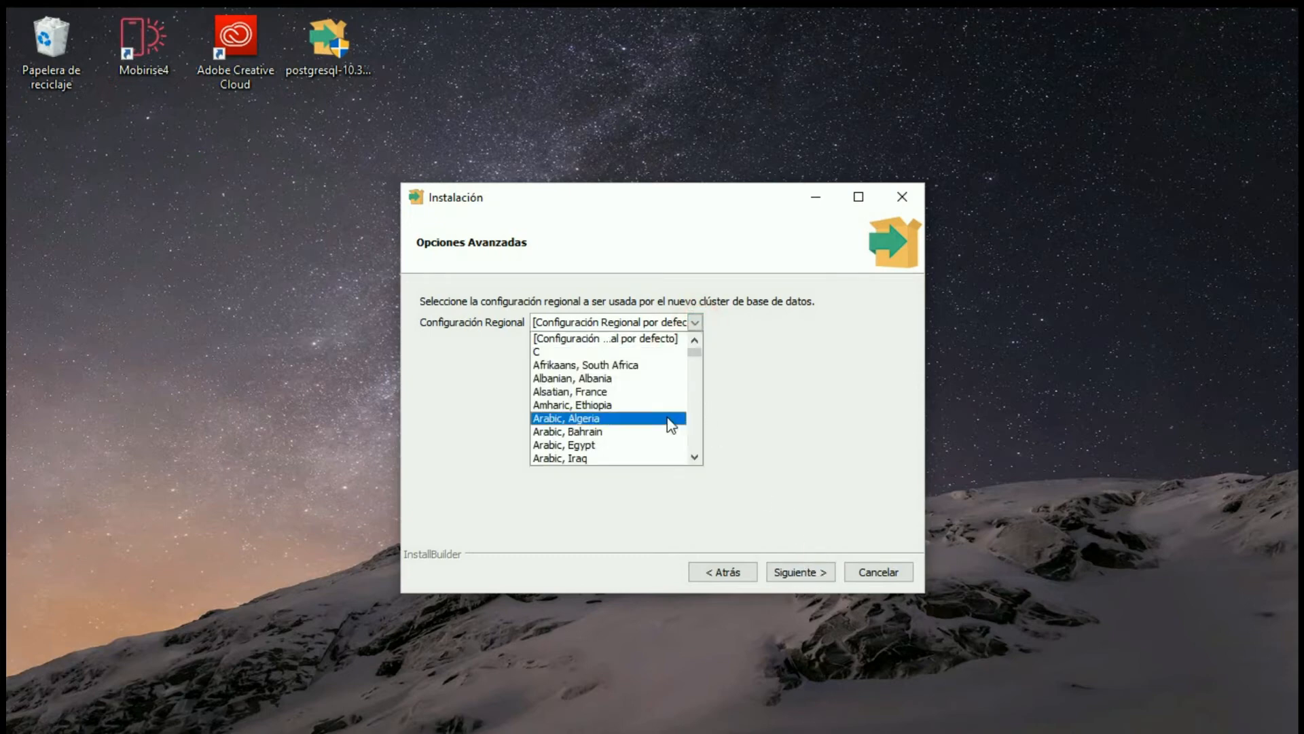
key("Down")
key("Down")
key("Down")
key("Down")
key("Down")
key("Down")
key("Down")
key("Down")
key("Down")
key("Down")
key("Down")
key("Down")
key("Down")
key("Down")
key("Down")
key("Down")
key("Down")
key("Down")
key("Down")
key("Down")
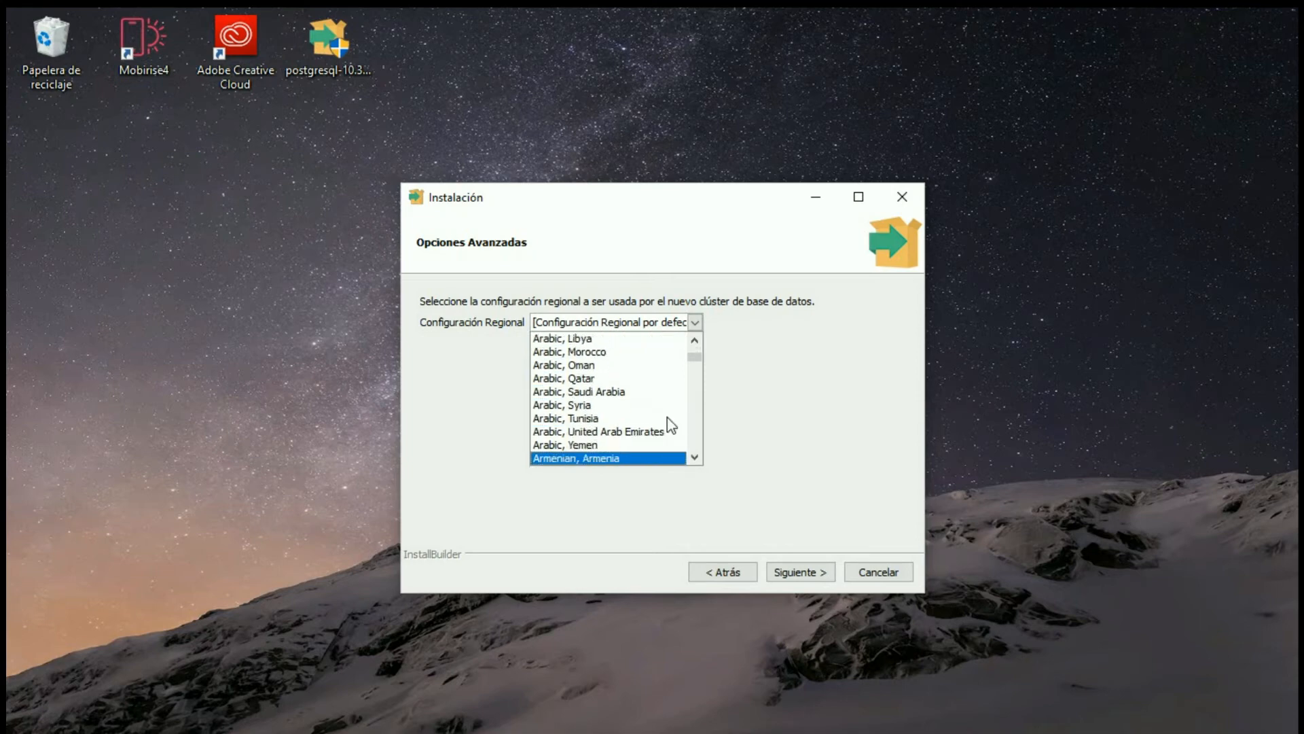
key("Page_Down")
key("Page_Down")
key("Page_Down")
key("Page_Down")
key("Page_Down")
key("Page_Down")
key("Page_Down")
key("Page_Down")
key("Page_Down")
key("Page_Down")
key("Page_Down")
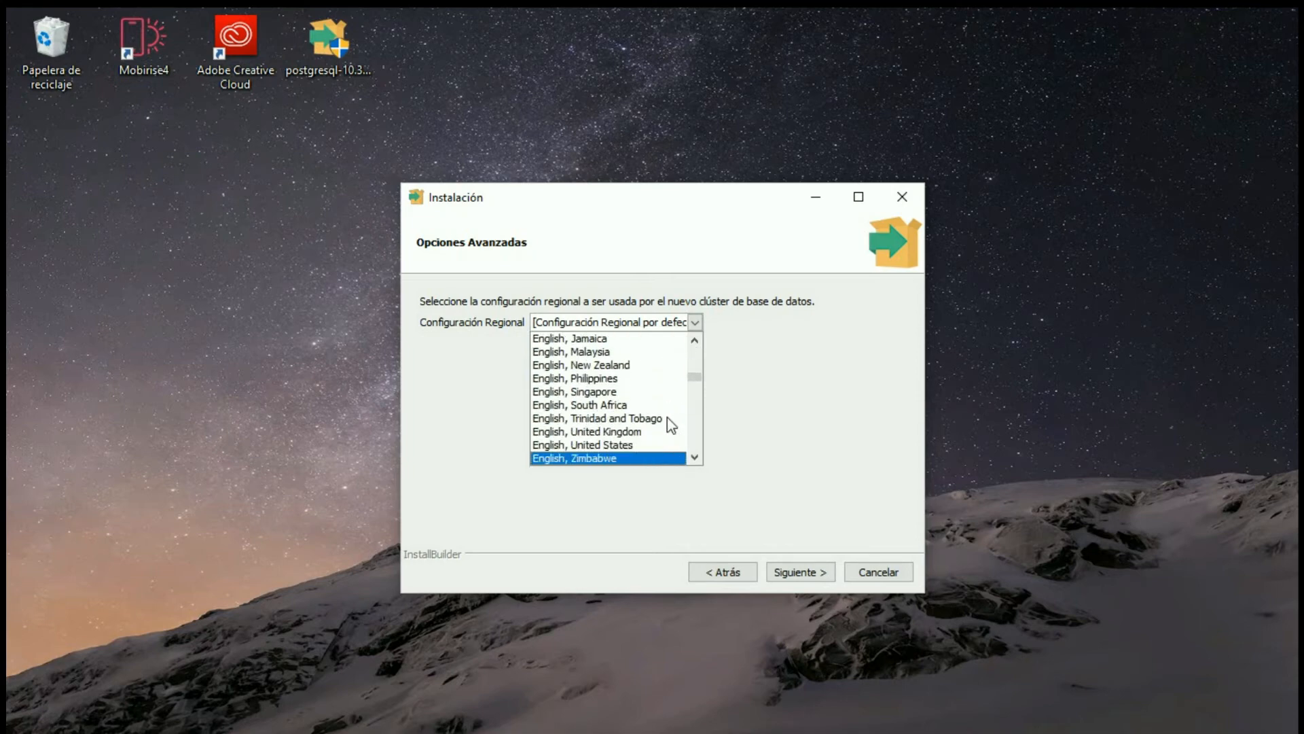
key("Down")
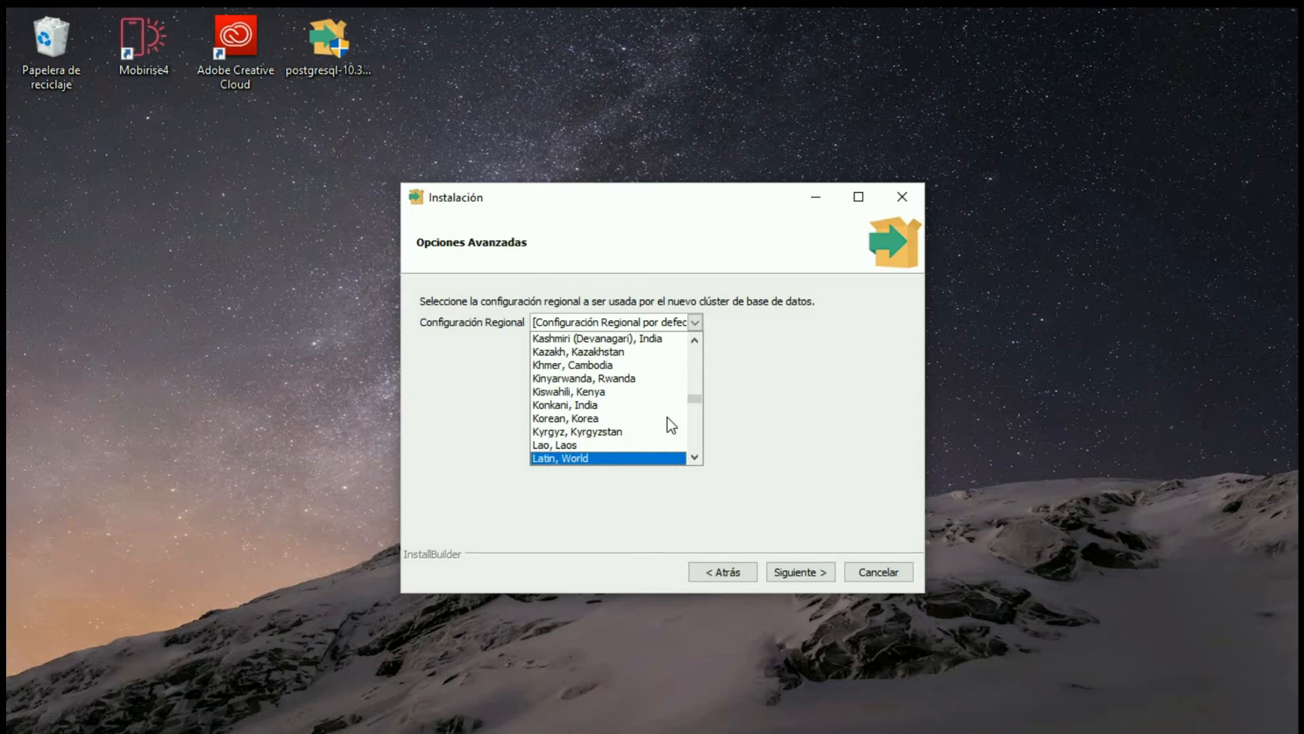
key("Return")
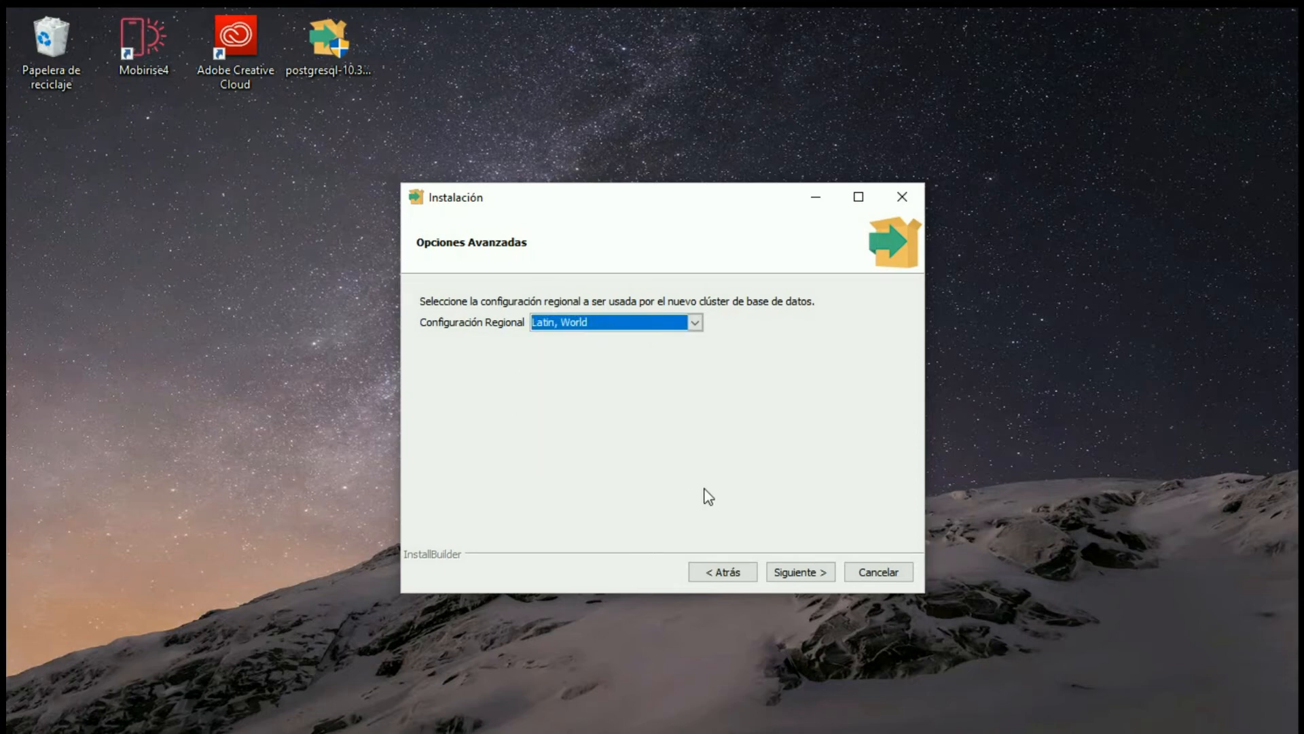
left_click(797, 572)
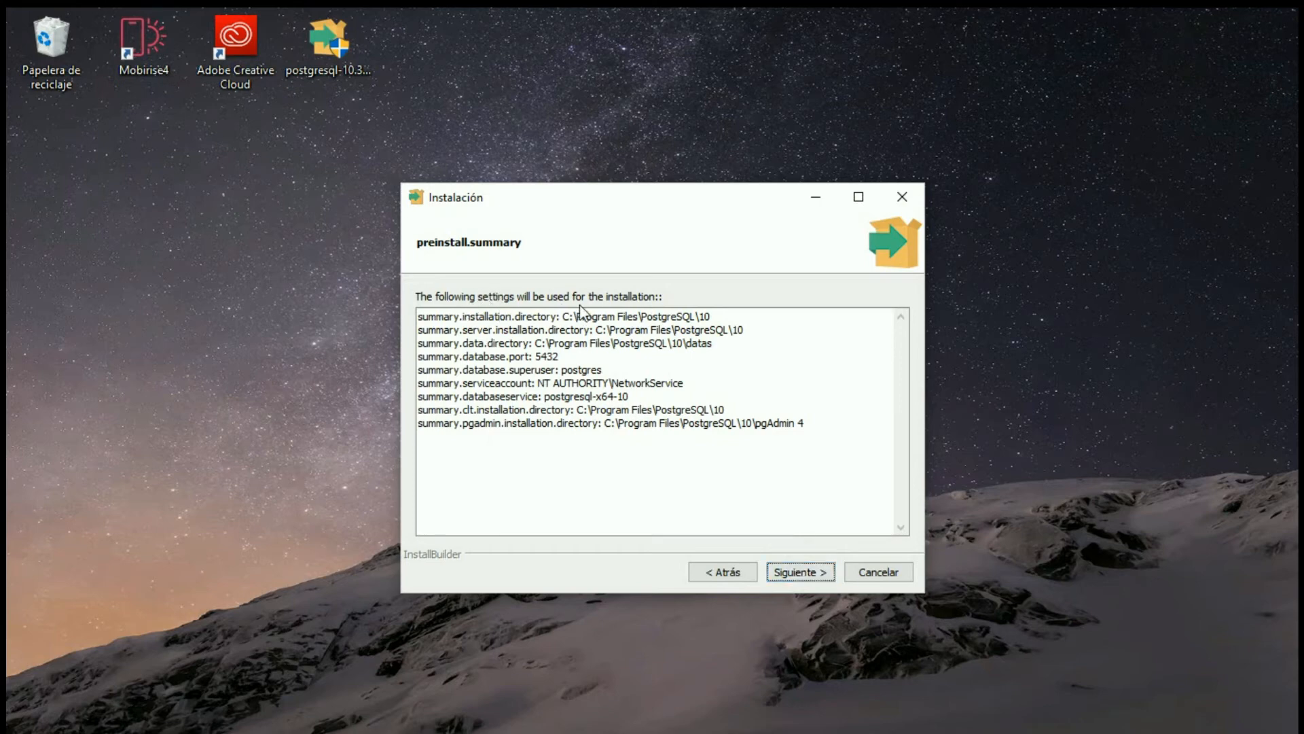
- Accept the summarized settings, install PostgreSQL and finish the installation wizard
left_click(803, 577)
left_click(805, 576)
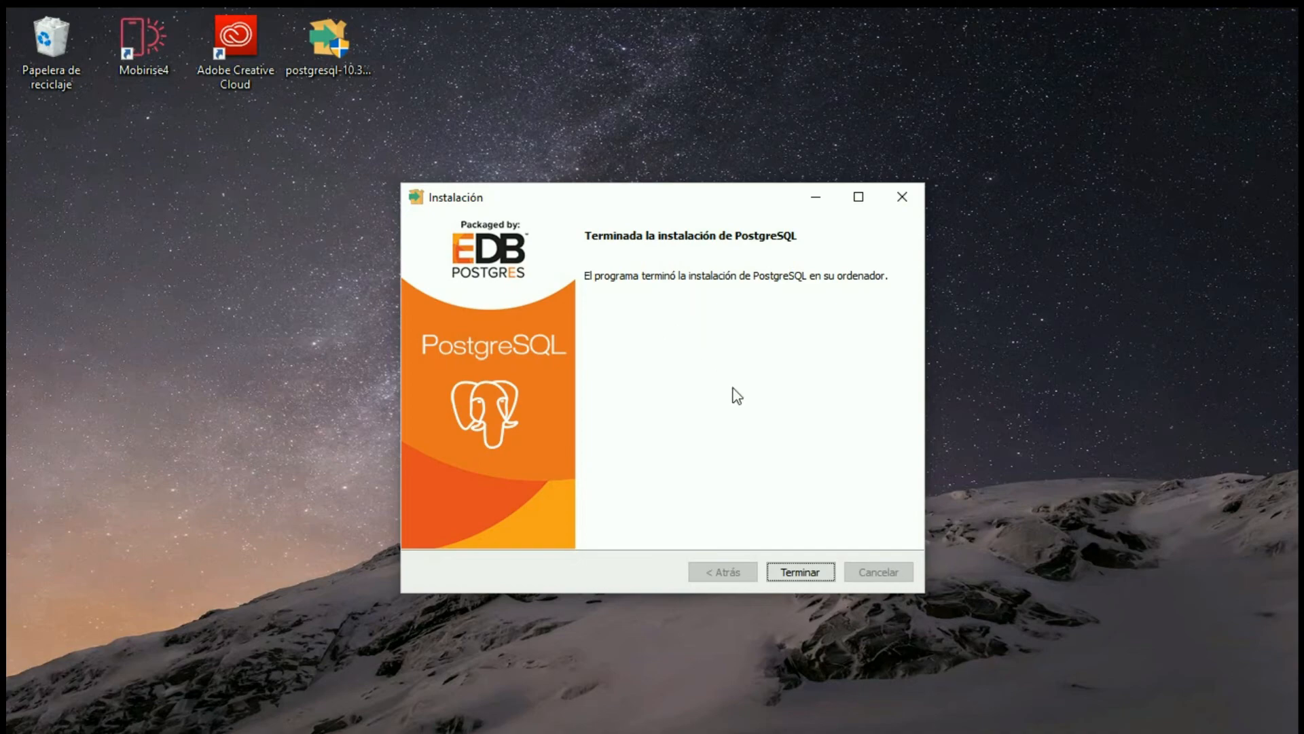
left_click(814, 576)
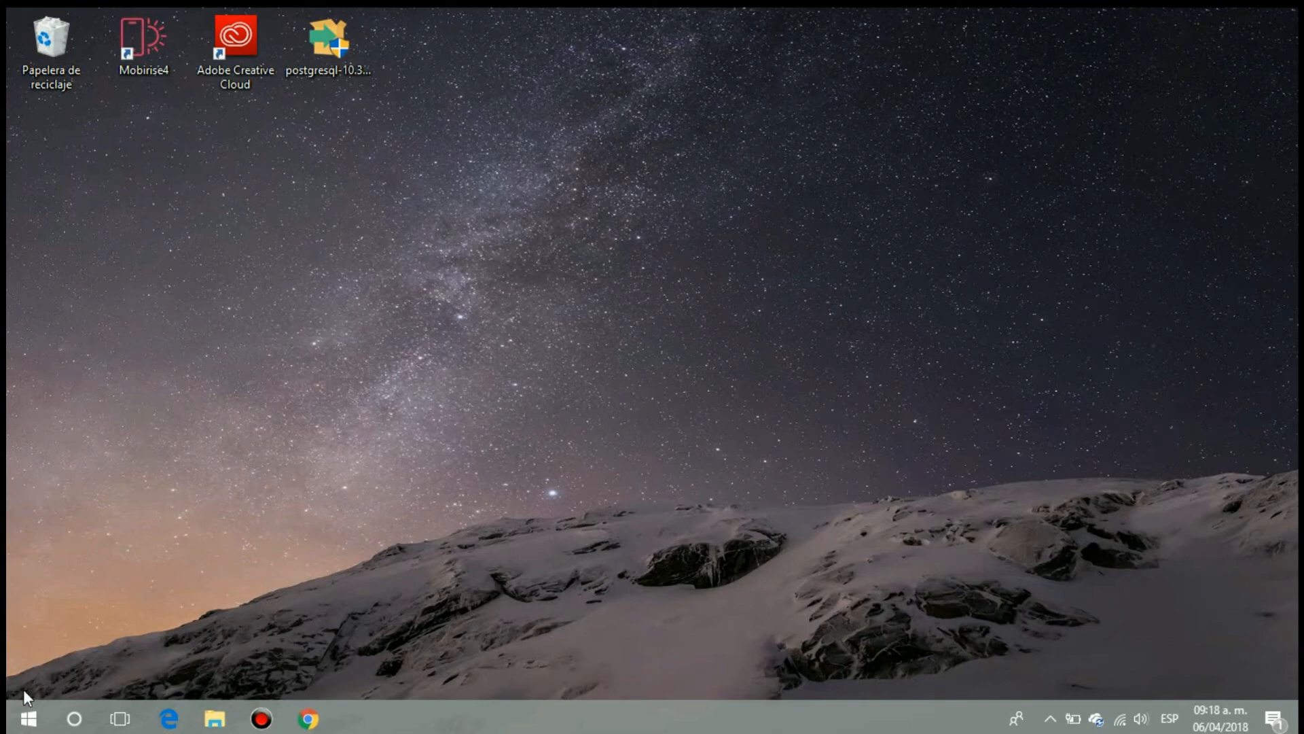
- Launch pgAdmin 4 from the recently added programs in Windows
left_click(28, 717)
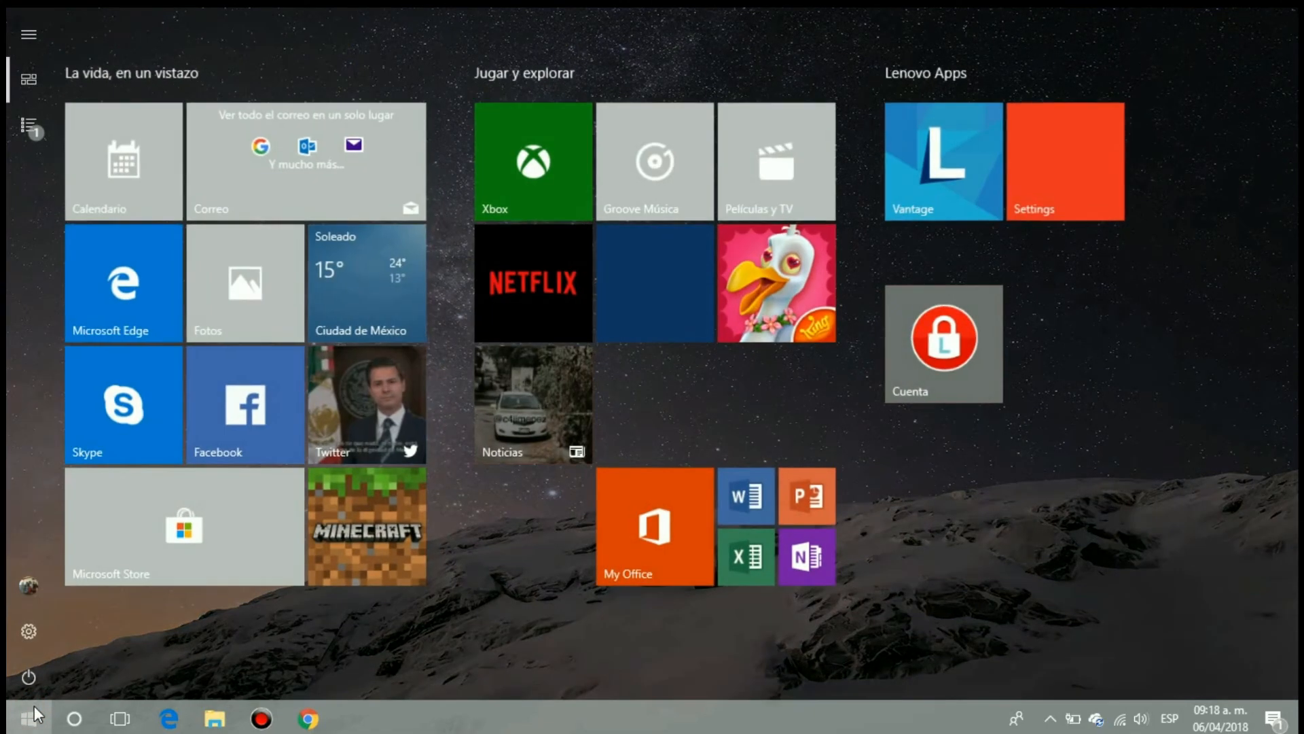
left_click(29, 125)
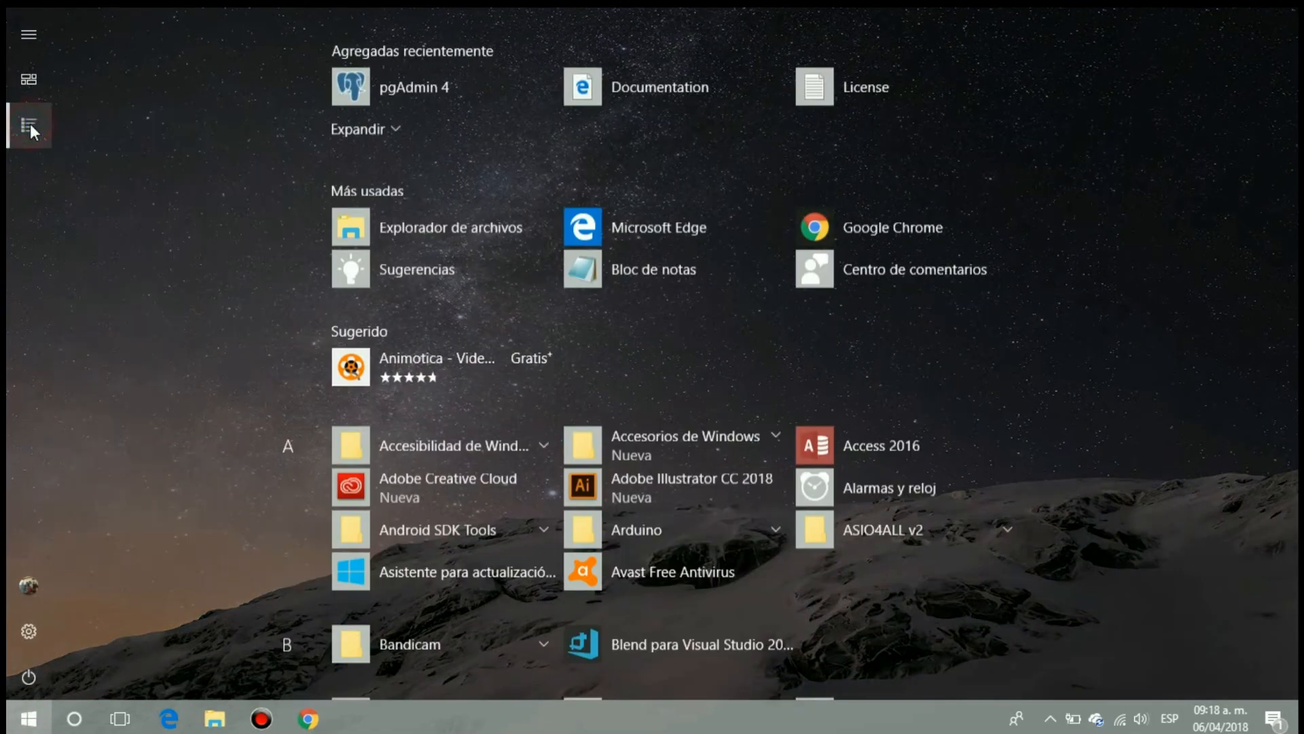
left_click(452, 86)
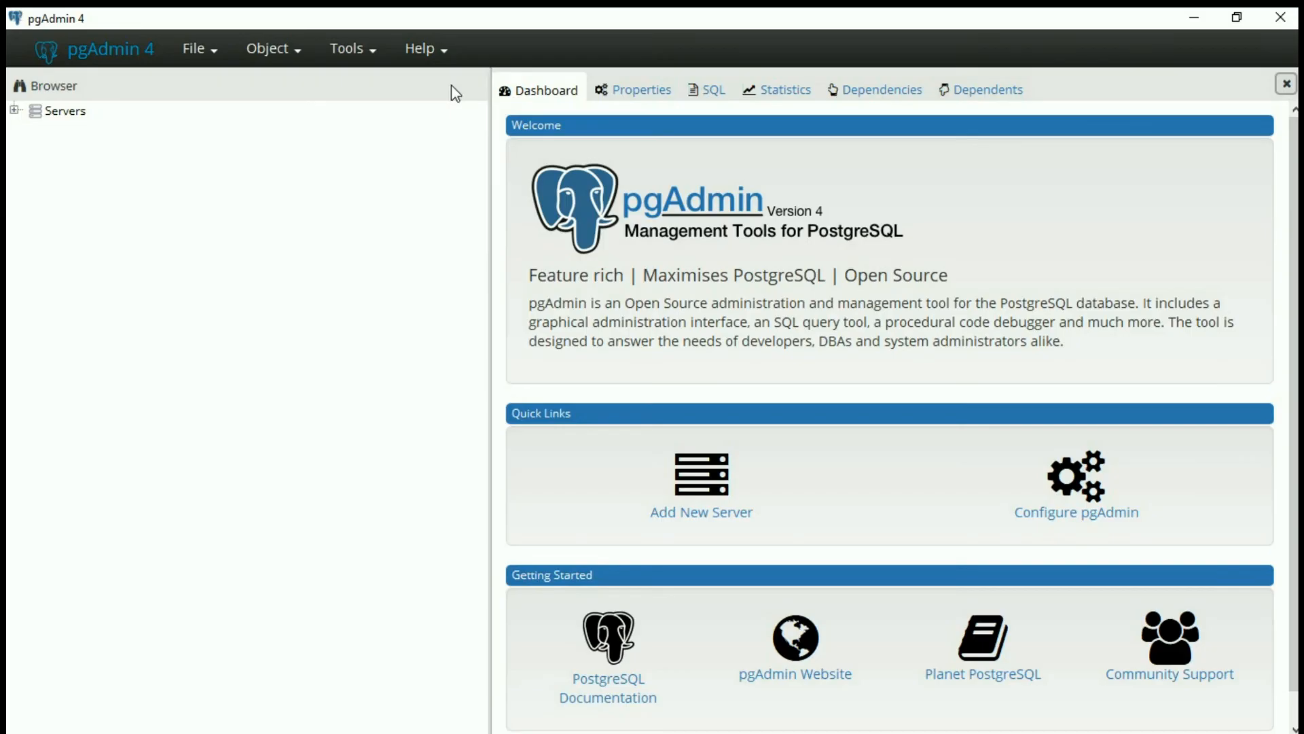
- Connect to the PostgreSQL 10 server by entering the postgres user's password
left_click(13, 111)
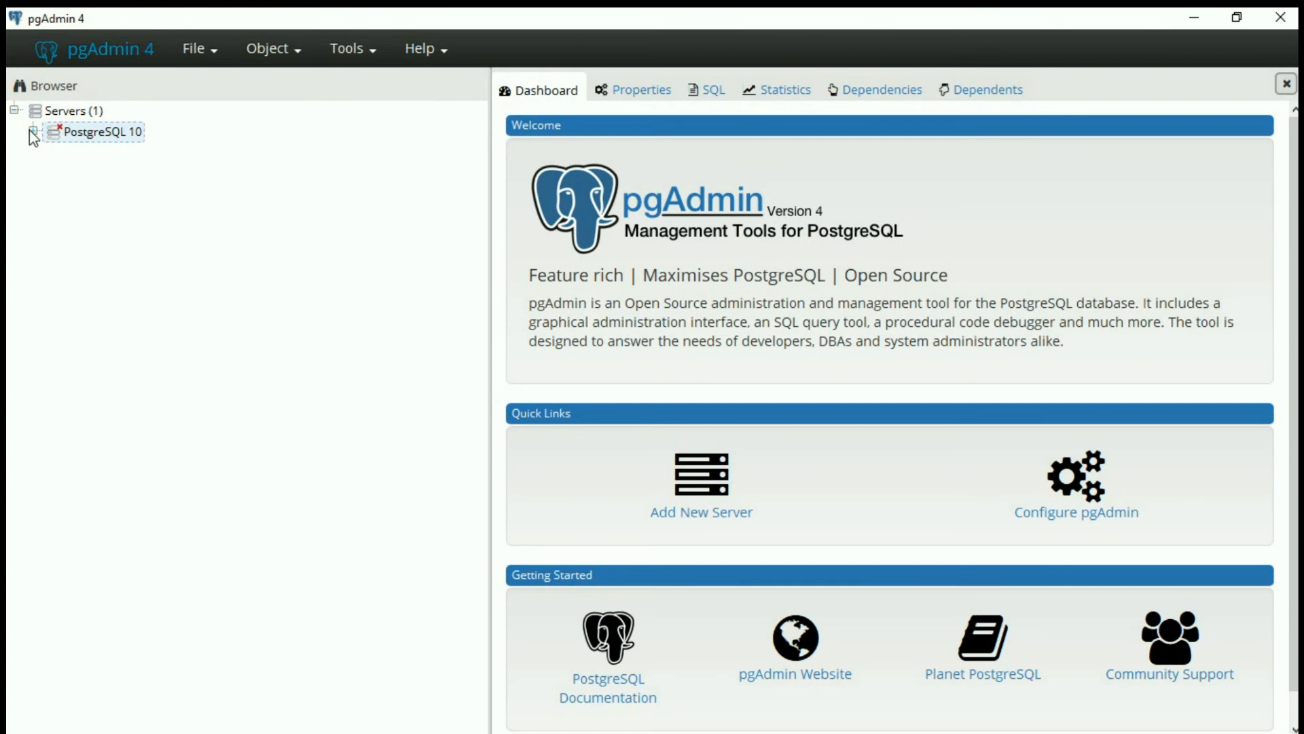
left_click(32, 132)
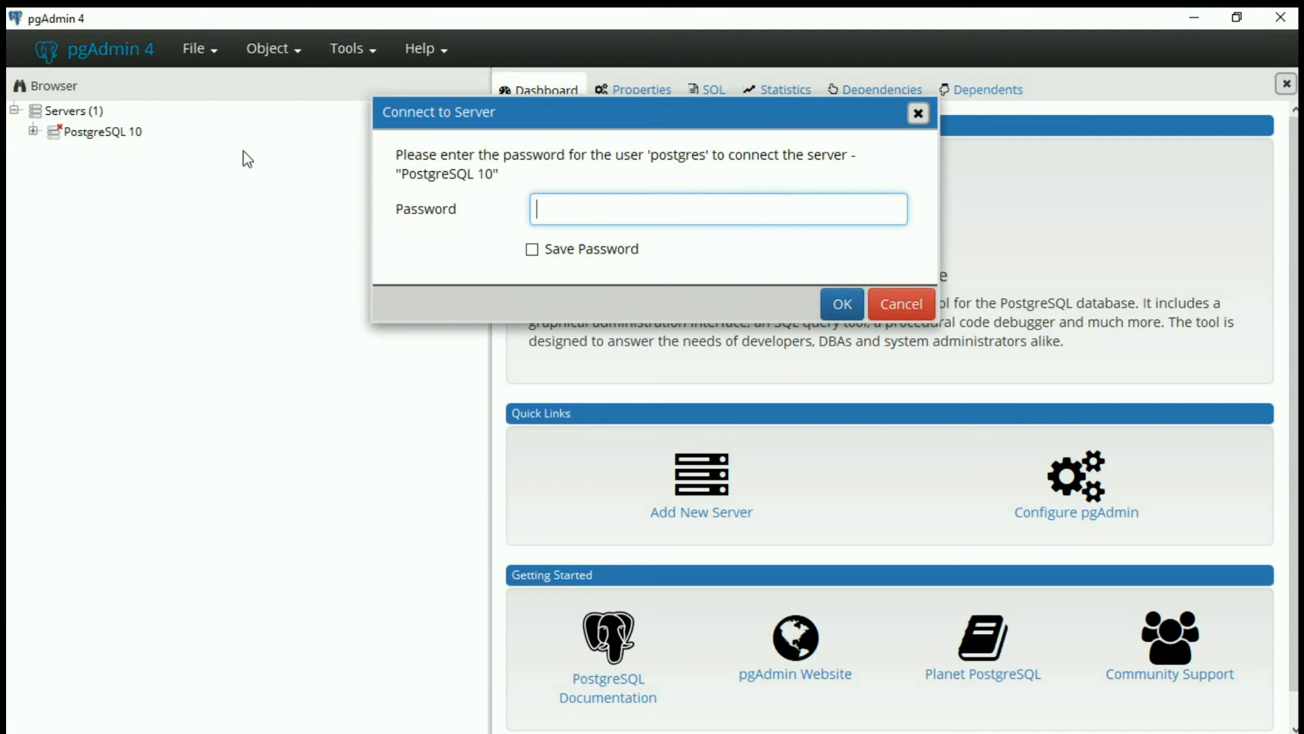
type("•••••••")
key("BackSpace")
key("BackSpace")
key("BackSpace")
key("BackSpace")
key("BackSpace")
key("BackSpace")
key("BackSpace")
type("•••")
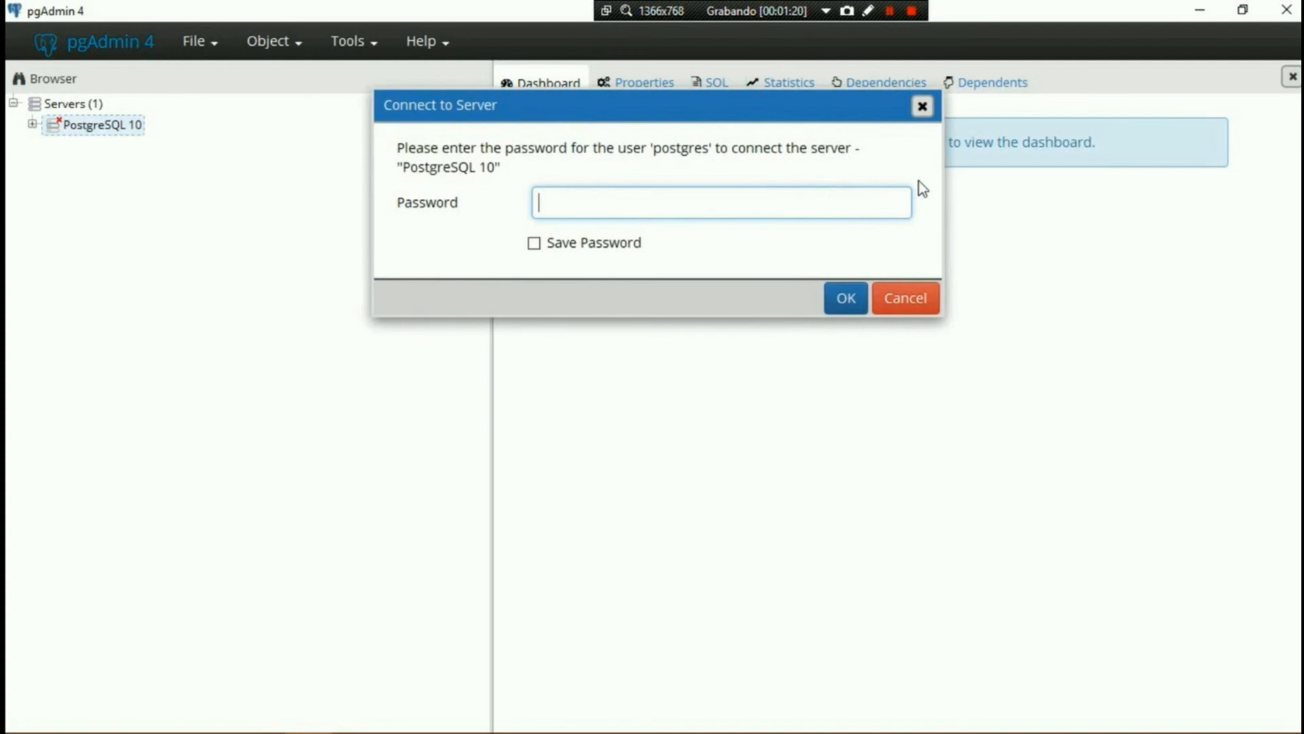
type("••••••")
left_click(842, 298)
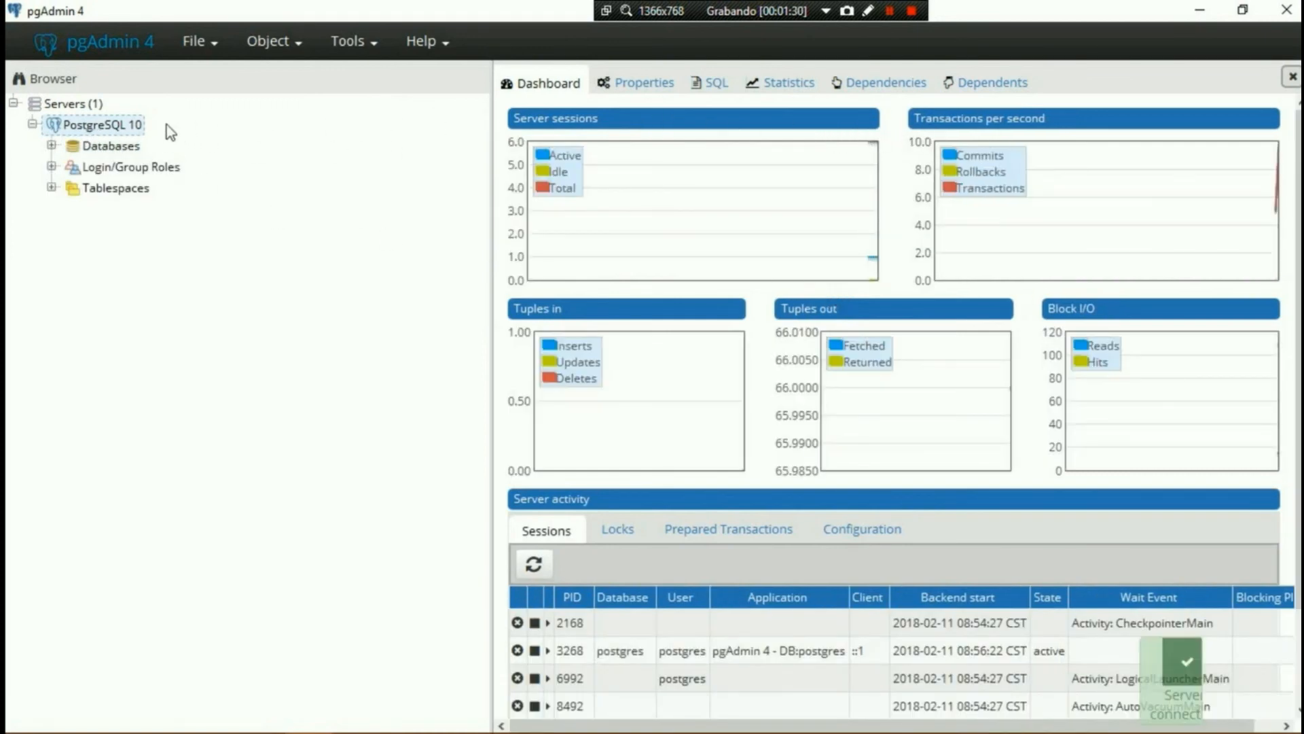
- Create a database named "nueva" on the PostgreSQL 10 server, with "nueva" as its comment, and save it
right_click(97, 125)
mouse_move(221, 142)
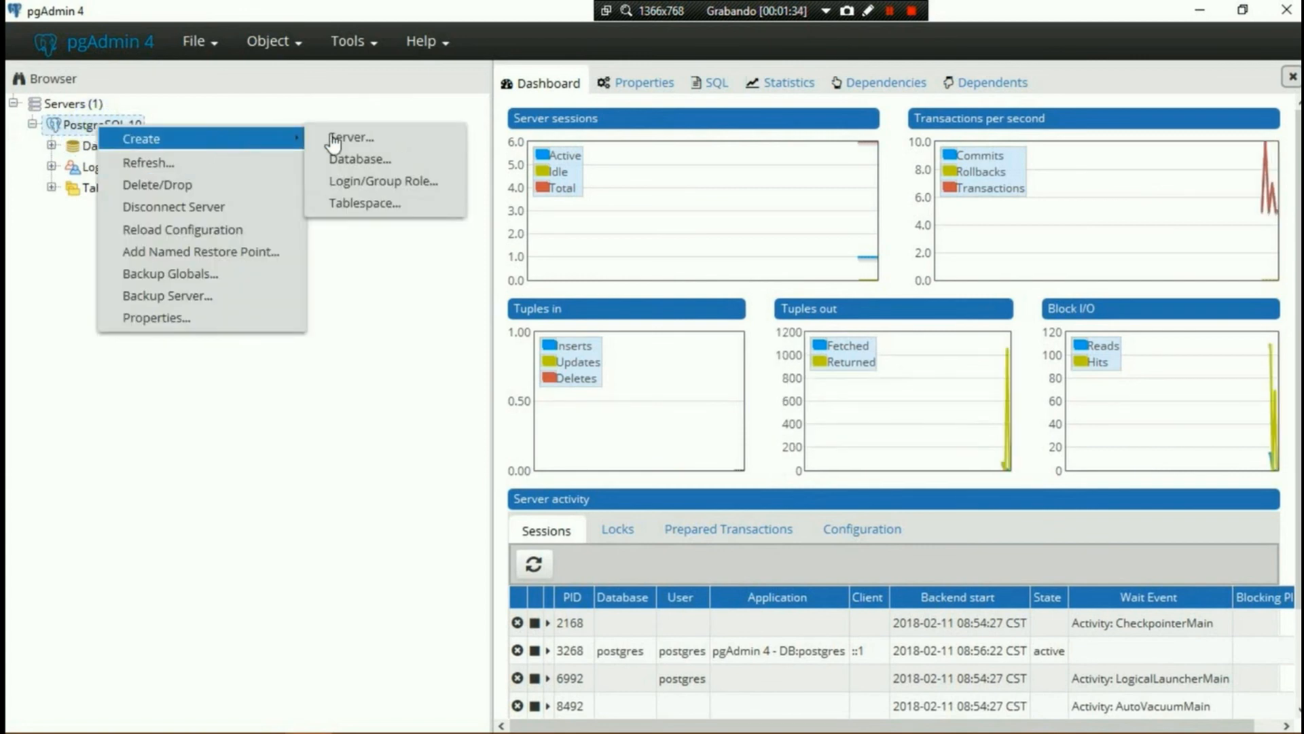
left_click(395, 166)
type("nueva")
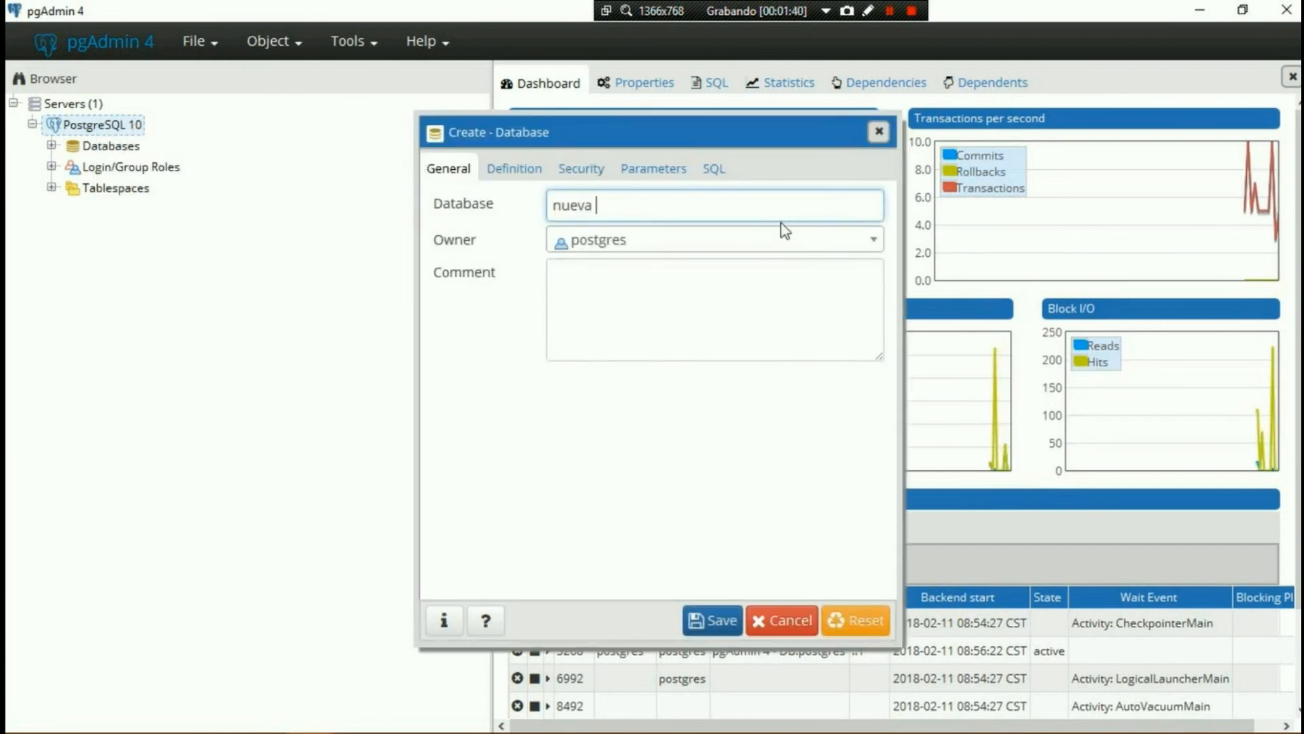
left_click(778, 279)
type("nueva")
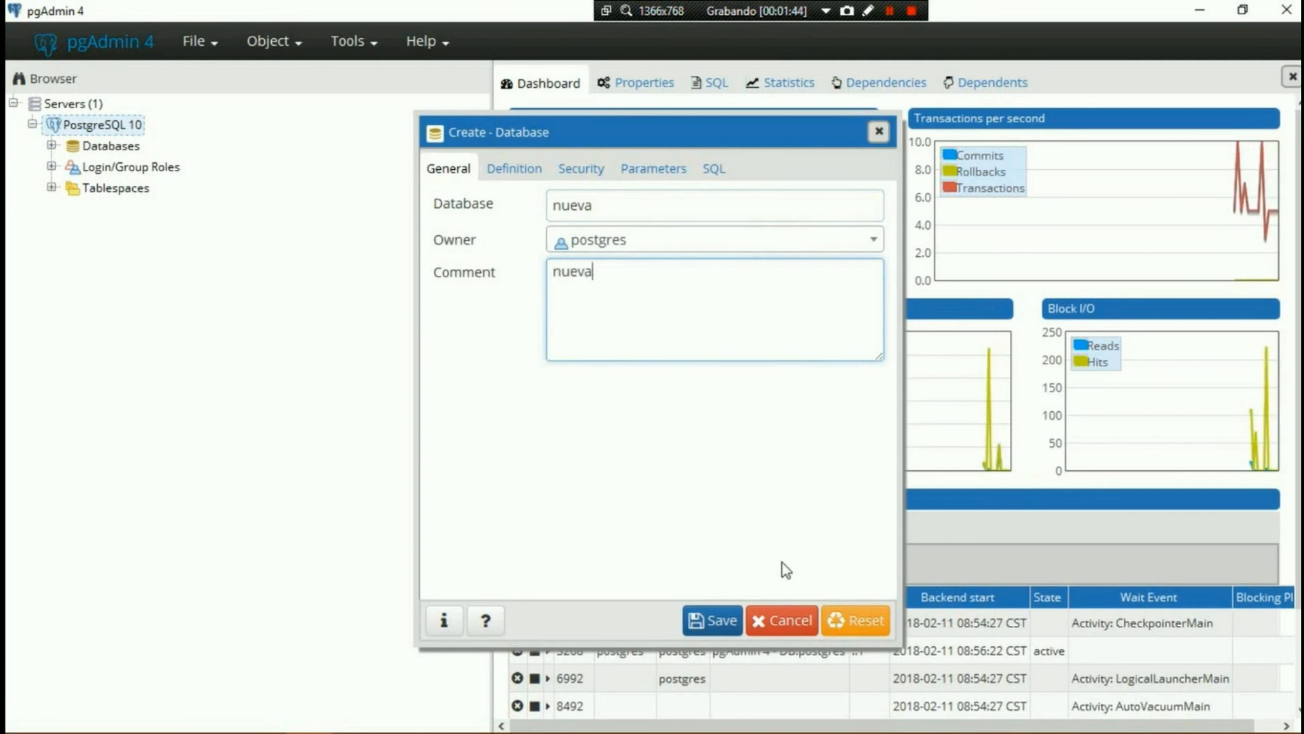
left_click(723, 618)
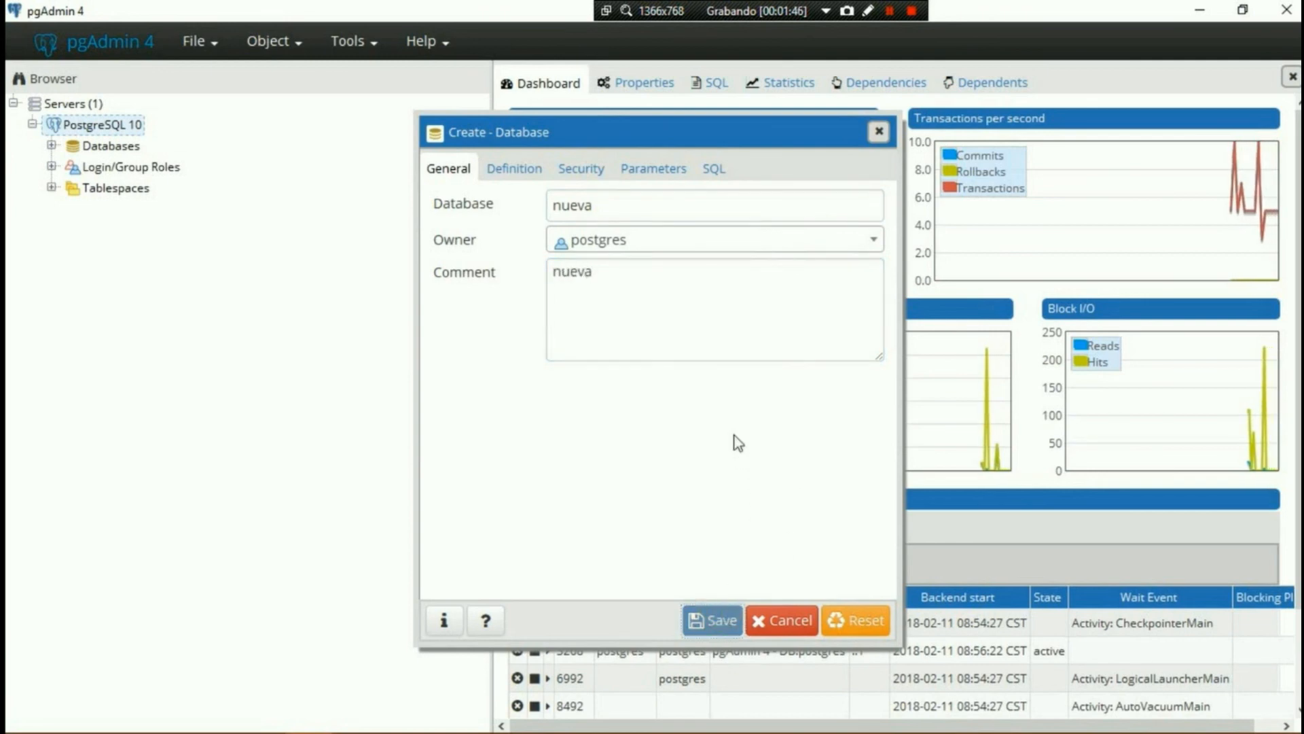